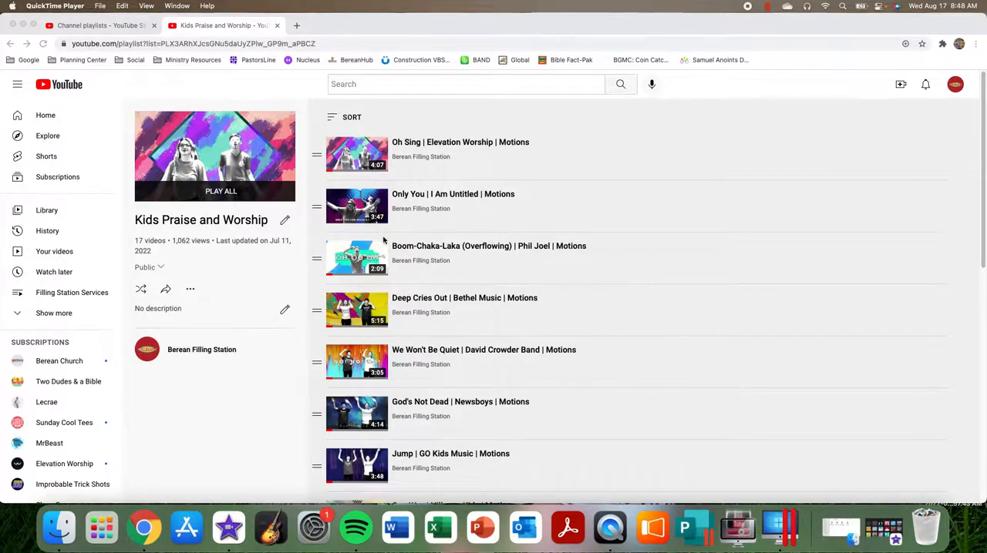
{"action": "scroll", "coordinate": [435, 262], "scroll_direction": "down", "scroll_amount": 6}
{"action": "scroll", "coordinate": [436, 264], "scroll_direction": "up", "scroll_amount": 6}
{"action": "scroll", "coordinate": [437, 265], "scroll_direction": "down", "scroll_amount": 3}
{"action": "scroll", "coordinate": [439, 267], "scroll_direction": "up", "scroll_amount": 2}
{"action": "scroll", "coordinate": [440, 269], "scroll_direction": "up", "scroll_amount": 2}
Step: Switch to iMovie and create a new movie project
{"action": "left_click", "coordinate": [229, 532]}
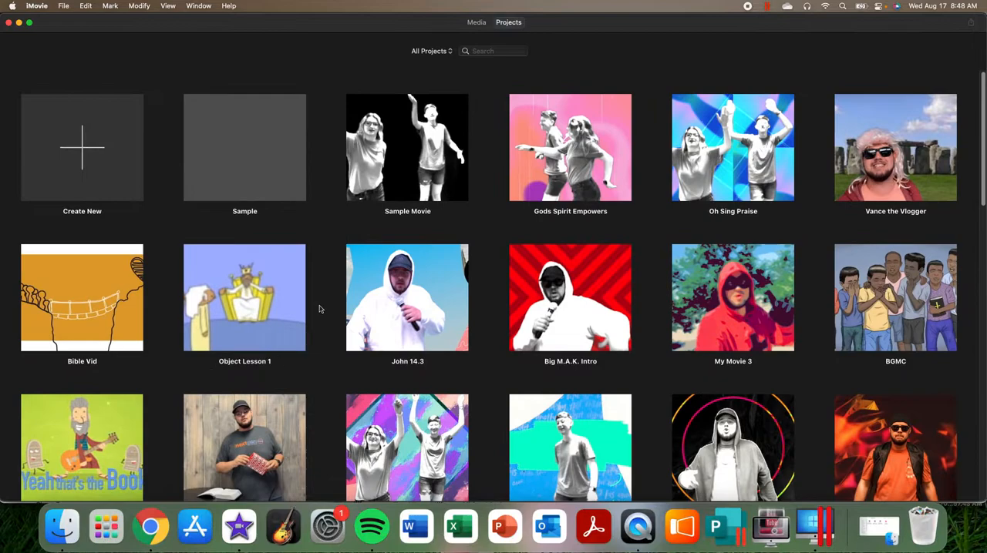
{"action": "left_click", "coordinate": [85, 158]}
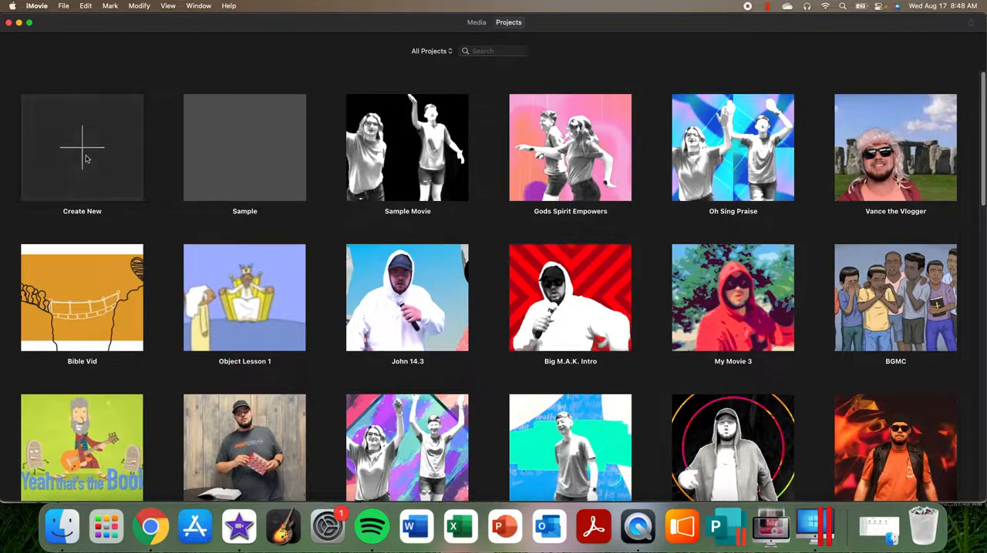
{"action": "left_click", "coordinate": [81, 206]}
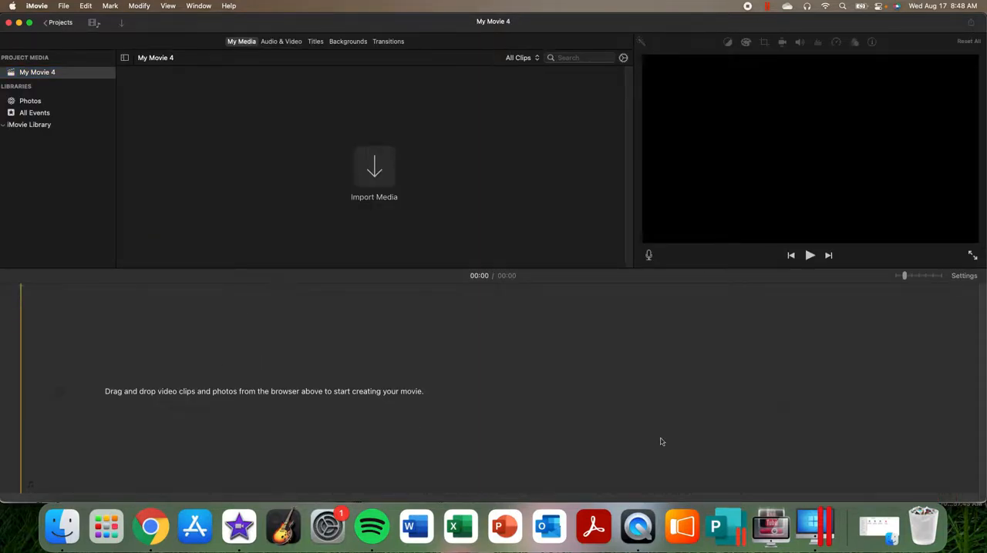
Step: Import the Oh Sing green screen recording (.MOV) from the Sample Video folder into the project media
{"action": "left_click", "coordinate": [879, 526]}
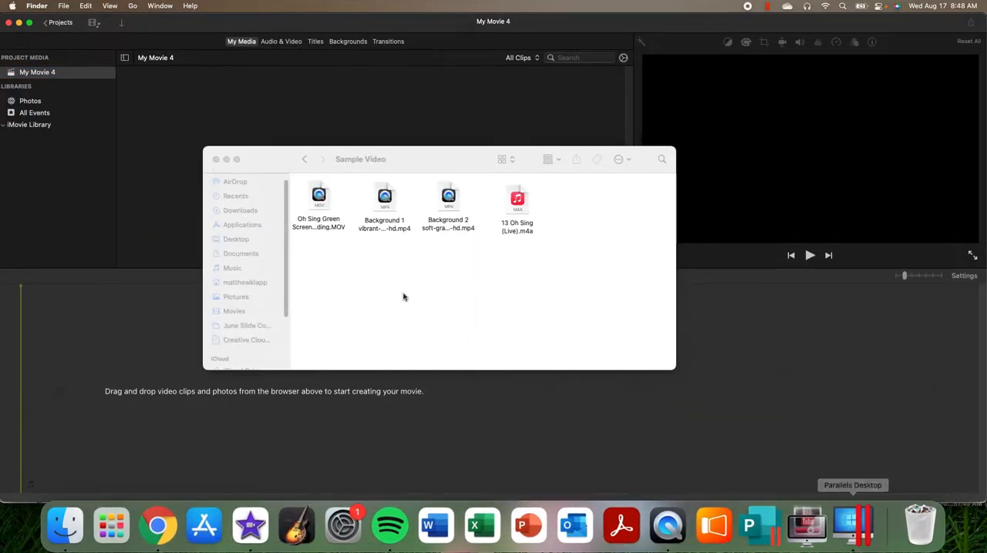
{"action": "left_click_drag", "start_coordinate": [408, 159], "coordinate": [681, 149]}
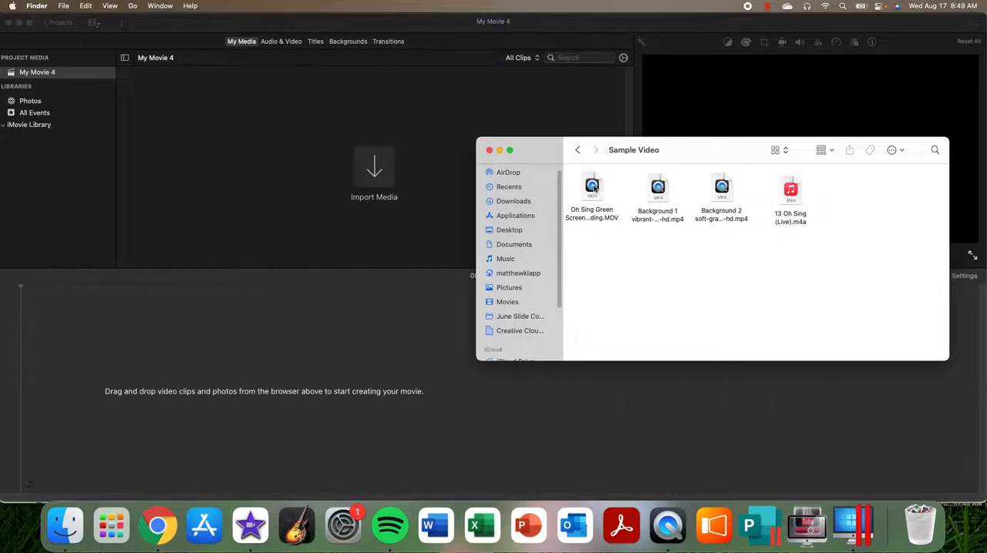
{"action": "left_click_drag", "start_coordinate": [594, 187], "coordinate": [180, 104]}
{"action": "left_click", "coordinate": [434, 154]}
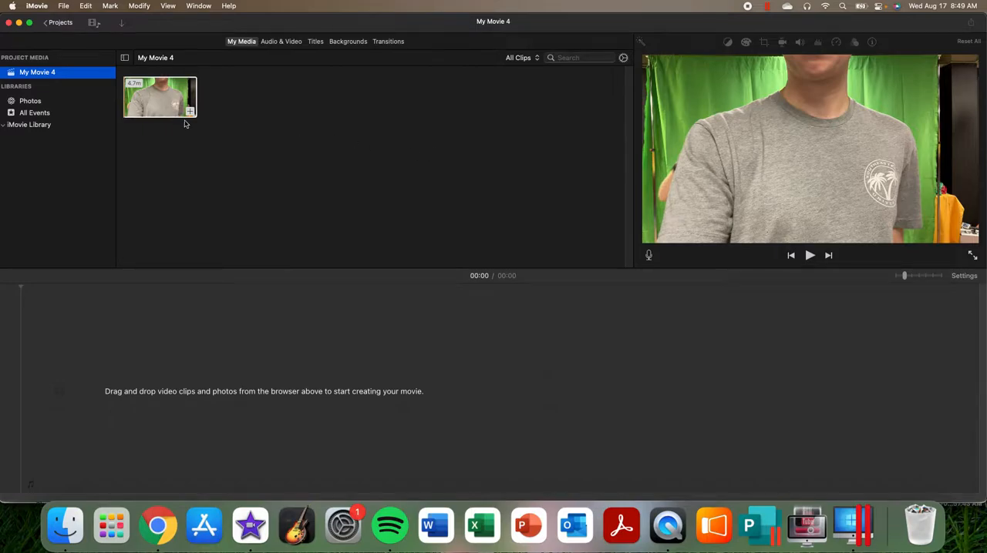
{"action": "left_click", "coordinate": [144, 101]}
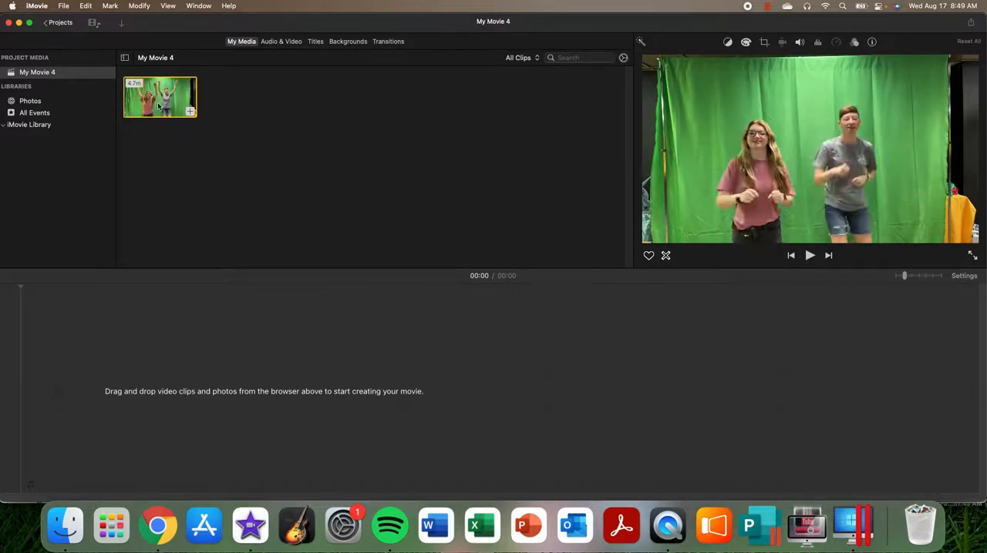
Step: Import the Background 1 and Background 2 videos and the 13 Oh Sing (Live).m4a song into the project media
{"action": "left_click", "coordinate": [66, 524]}
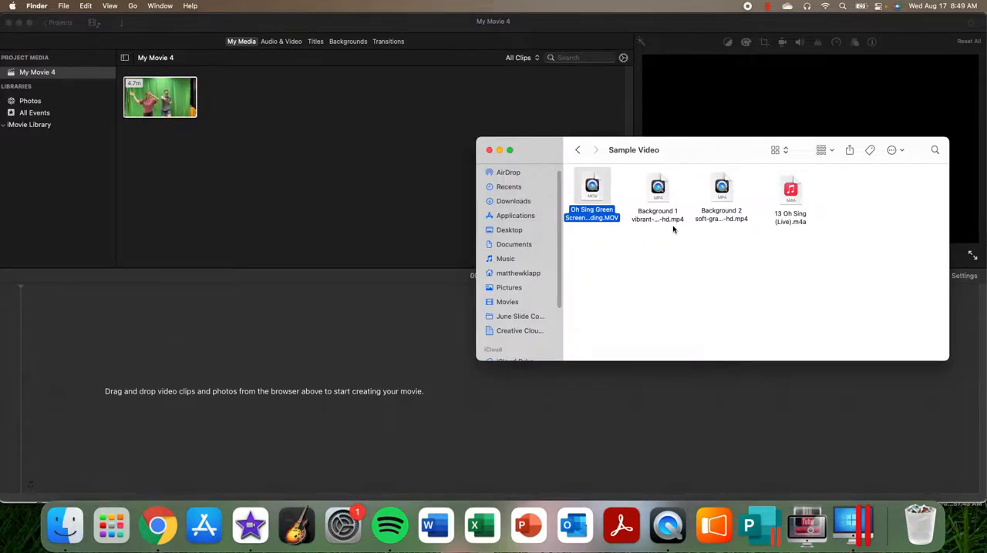
{"action": "left_click_drag", "start_coordinate": [657, 191], "coordinate": [289, 100]}
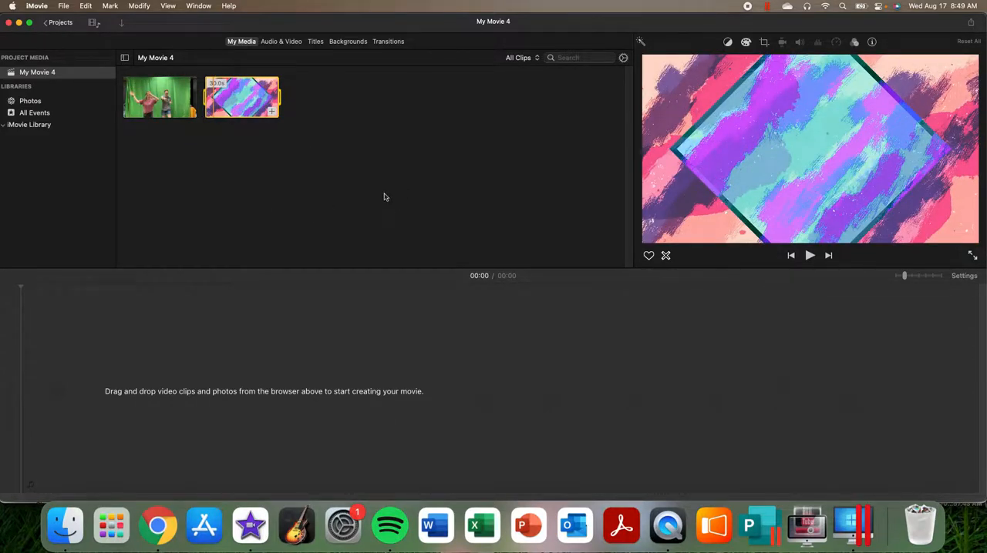
{"action": "left_click", "coordinate": [65, 524]}
{"action": "left_click_drag", "start_coordinate": [729, 208], "coordinate": [352, 115]}
{"action": "left_click", "coordinate": [448, 153]}
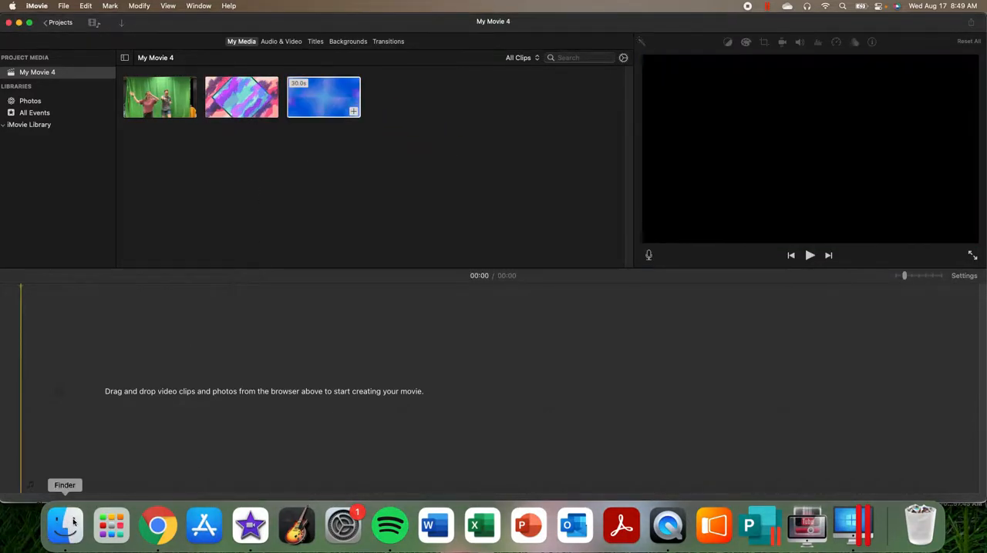
{"action": "left_click", "coordinate": [318, 93]}
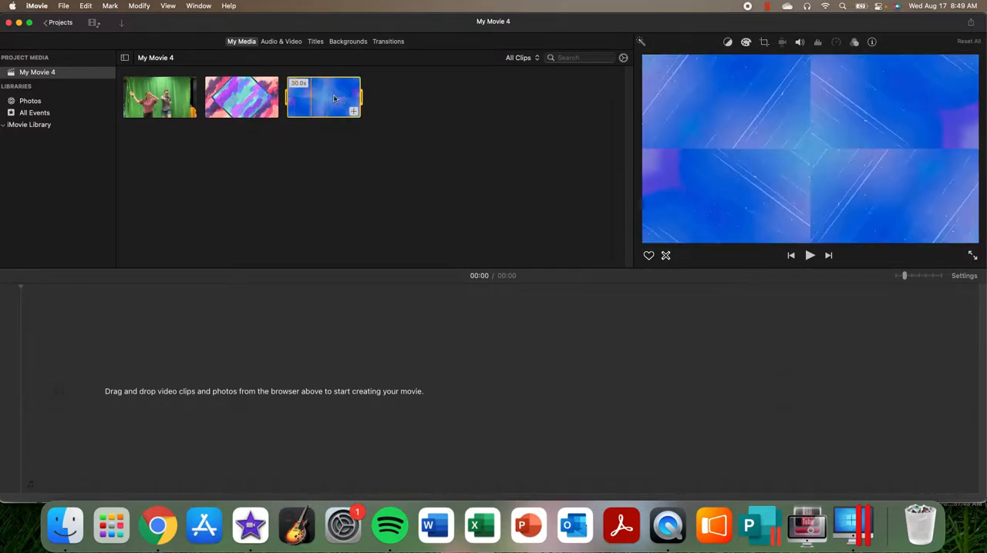
{"action": "left_click", "coordinate": [65, 526]}
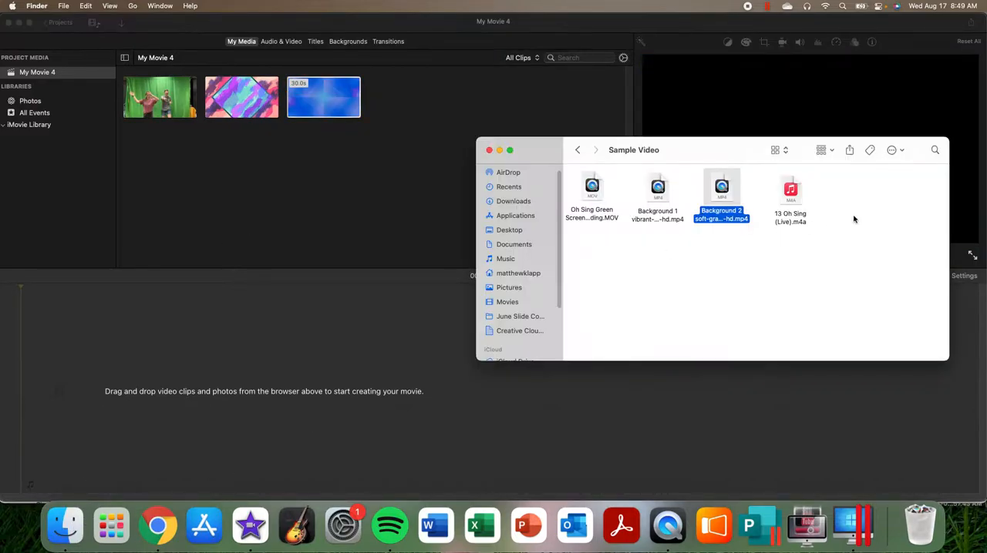
{"action": "left_click_drag", "start_coordinate": [791, 193], "coordinate": [392, 96]}
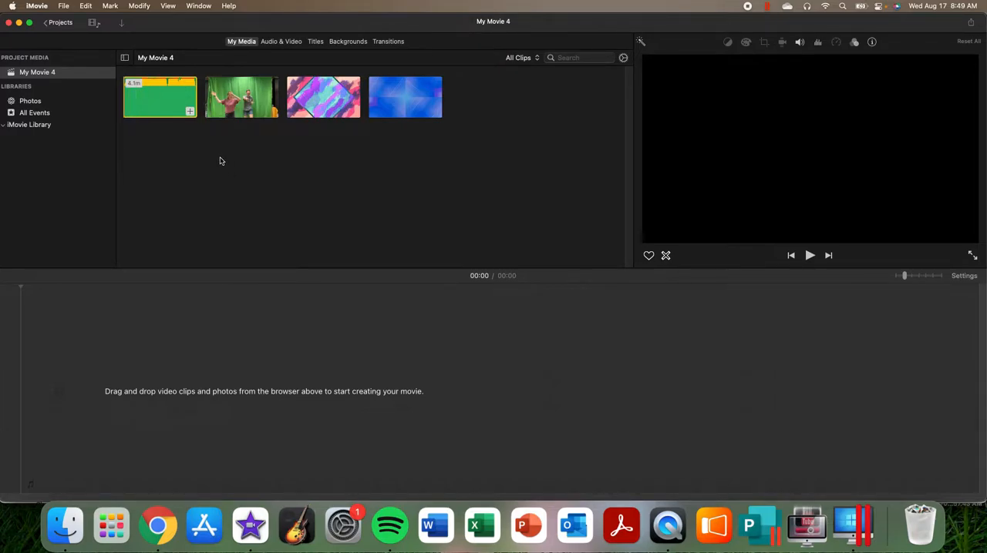
Step: Place the Background 1 clip in the timeline and overlay the green screen recording above it
{"action": "left_click_drag", "start_coordinate": [322, 102], "coordinate": [64, 382]}
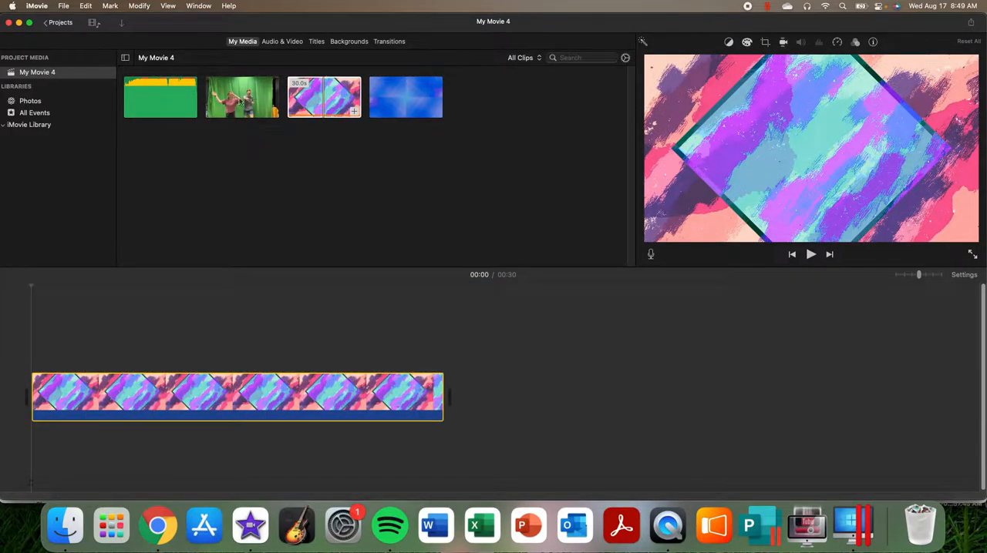
{"action": "left_click_drag", "start_coordinate": [235, 108], "coordinate": [83, 309]}
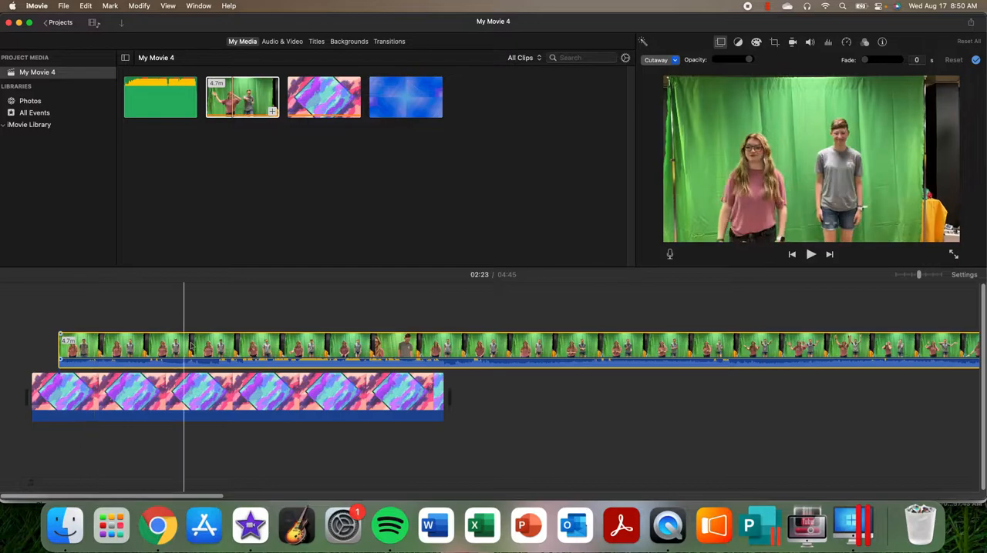
Step: Trim the beginning of the green screen clip, preview it, and move the clip to the start of the timeline
{"action": "left_click_drag", "start_coordinate": [62, 348], "coordinate": [288, 348]}
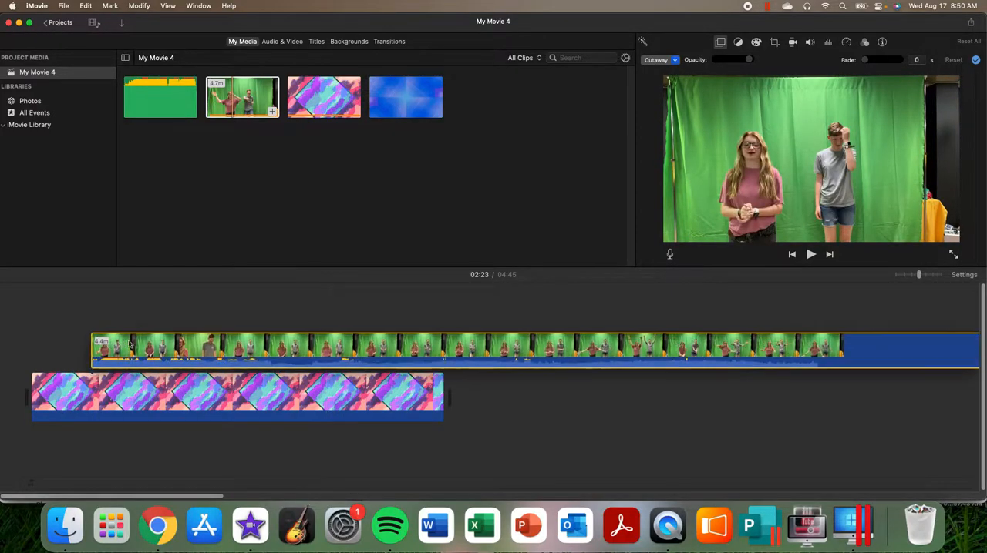
{"action": "left_click", "coordinate": [87, 313]}
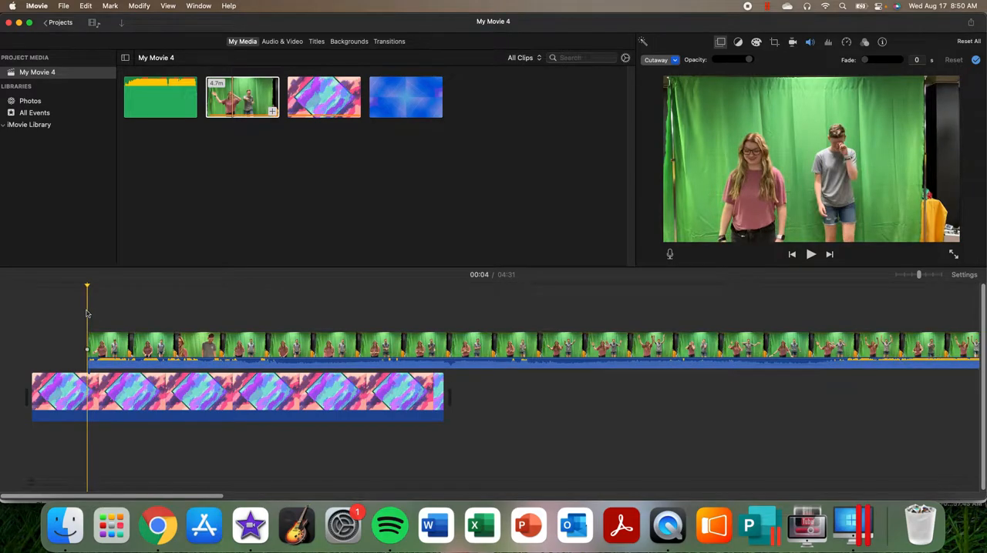
{"action": "key", "text": "space"}
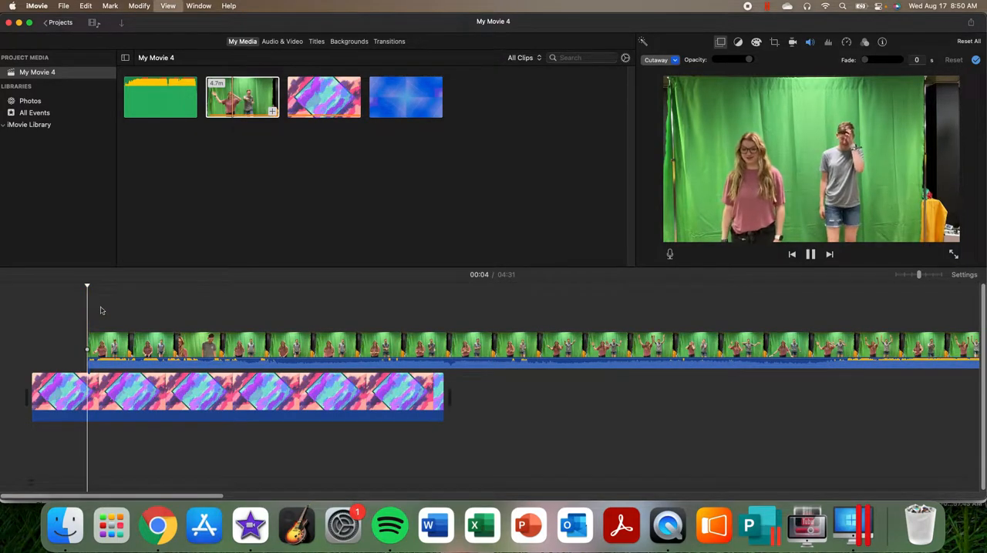
{"action": "left_click", "coordinate": [282, 305]}
{"action": "left_click", "coordinate": [515, 303]}
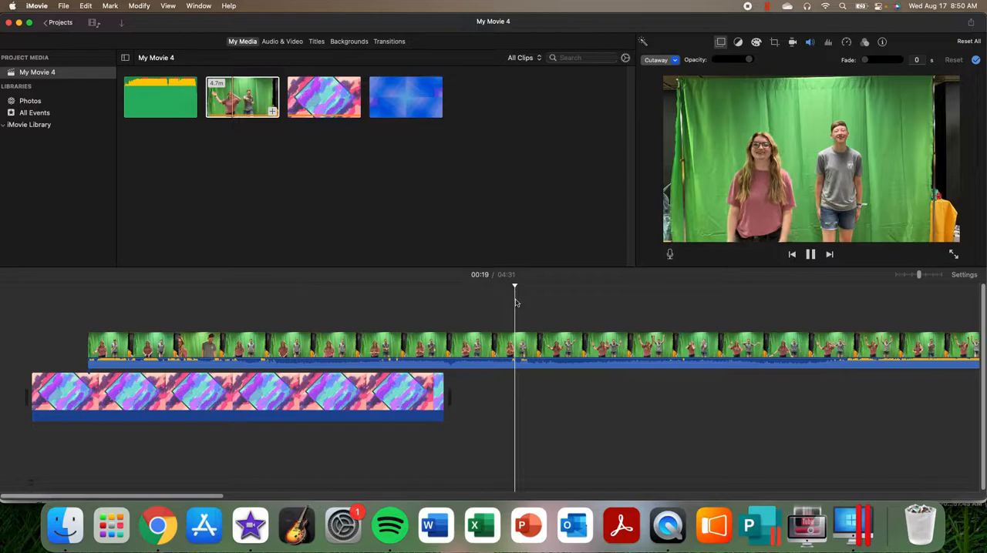
{"action": "key", "text": "space"}
{"action": "left_click_drag", "start_coordinate": [302, 347], "coordinate": [169, 353]}
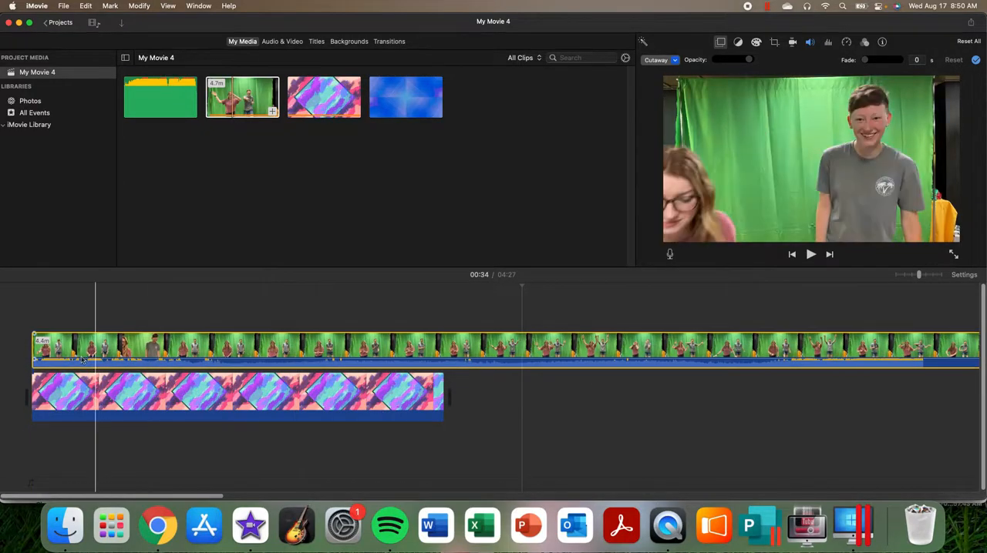
Step: Trim the green screen clip further to where the motions begin and align it with the start of the background
{"action": "left_click_drag", "start_coordinate": [35, 339], "coordinate": [431, 335]}
{"action": "left_click_drag", "start_coordinate": [497, 347], "coordinate": [266, 348]}
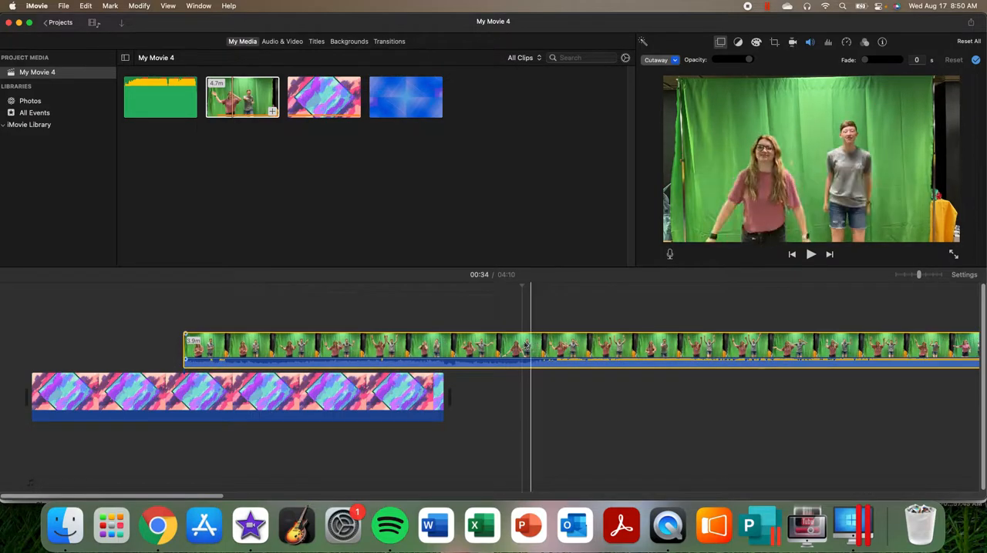
{"action": "left_click", "coordinate": [412, 346]}
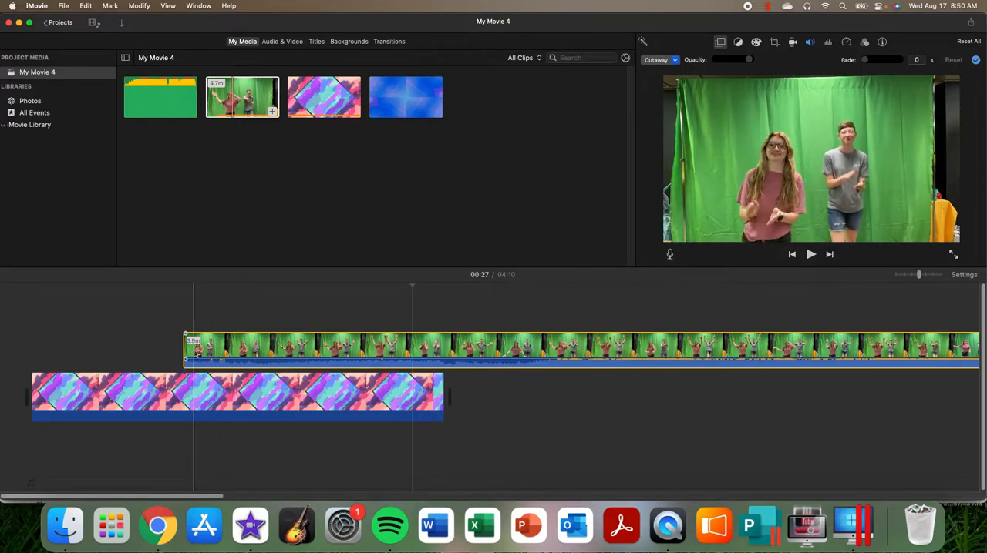
{"action": "left_click_drag", "start_coordinate": [185, 349], "coordinate": [178, 345]}
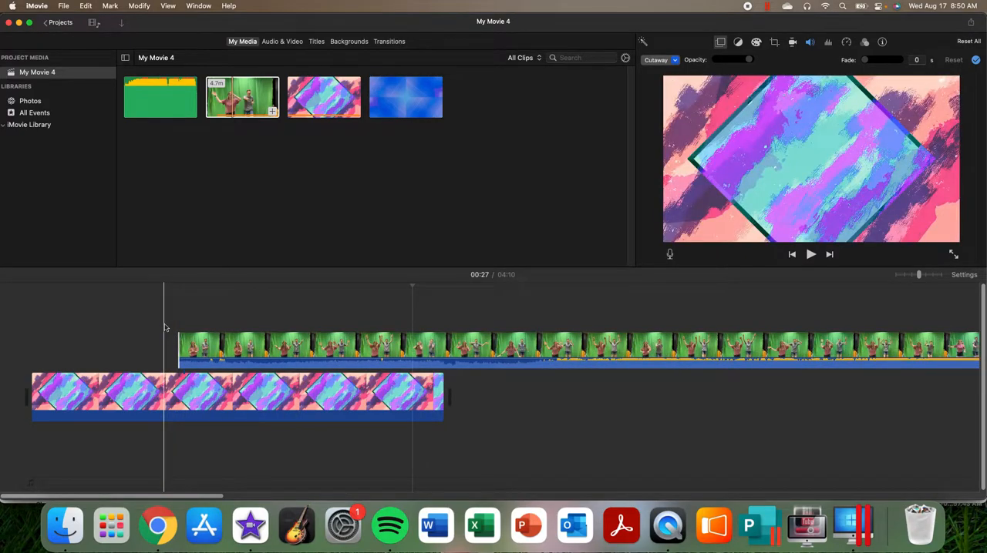
{"action": "key", "text": "space"}
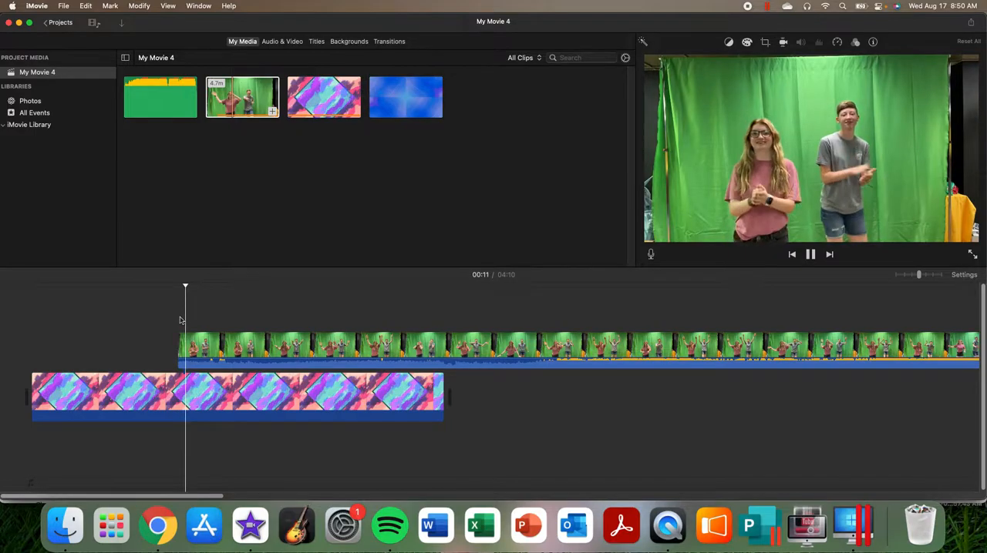
{"action": "key", "text": "space"}
{"action": "left_click_drag", "start_coordinate": [191, 351], "coordinate": [44, 348]}
Step: Add the 13 Oh Sing (Live) song at the start of the timeline's audio track and lower its volume
{"action": "left_click_drag", "start_coordinate": [146, 104], "coordinate": [25, 480]}
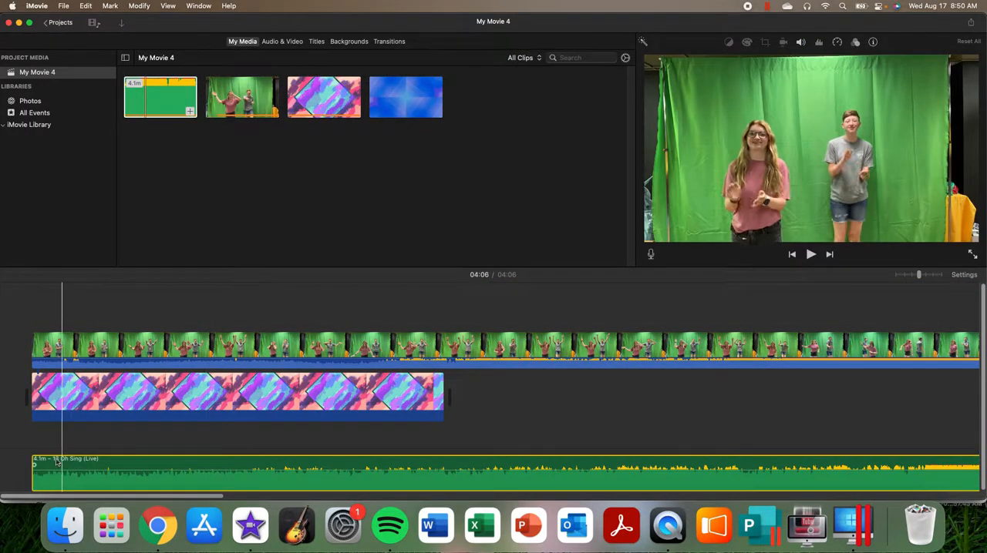
{"action": "left_click_drag", "start_coordinate": [56, 464], "coordinate": [56, 478]}
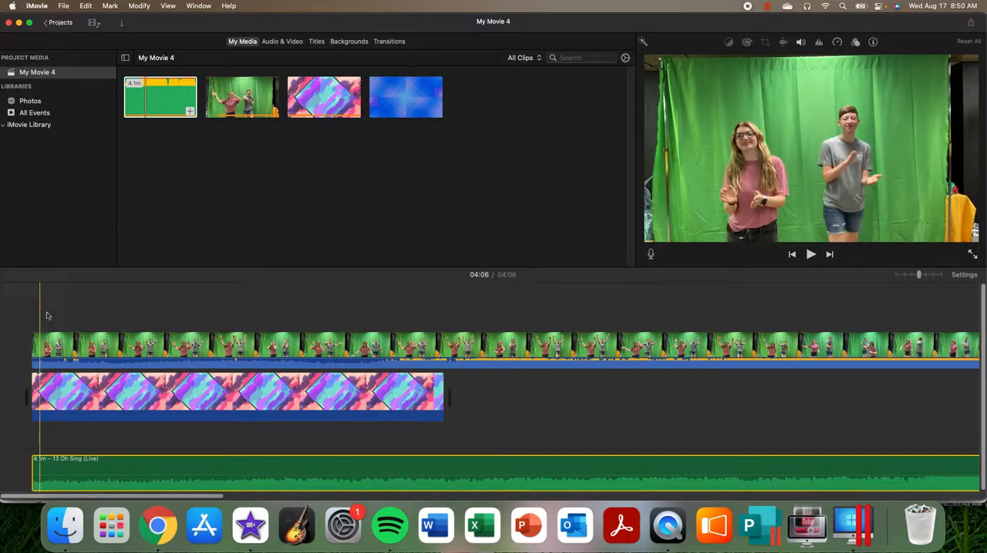
Step: Set the green screen clip's video overlay mode to Green/Blue Screen
{"action": "left_click", "coordinate": [67, 349]}
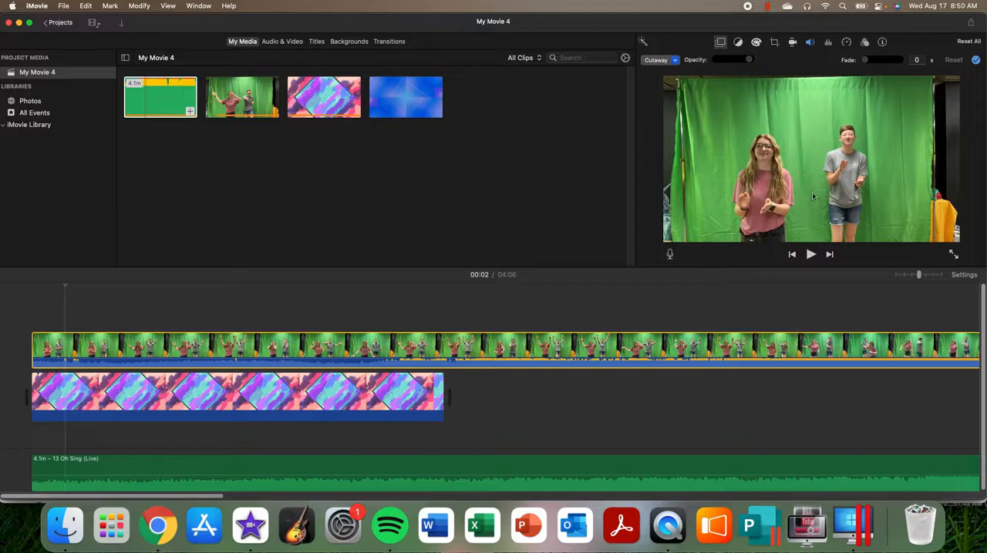
{"action": "left_click", "coordinate": [718, 44]}
{"action": "left_click", "coordinate": [720, 43]}
{"action": "left_click", "coordinate": [675, 61]}
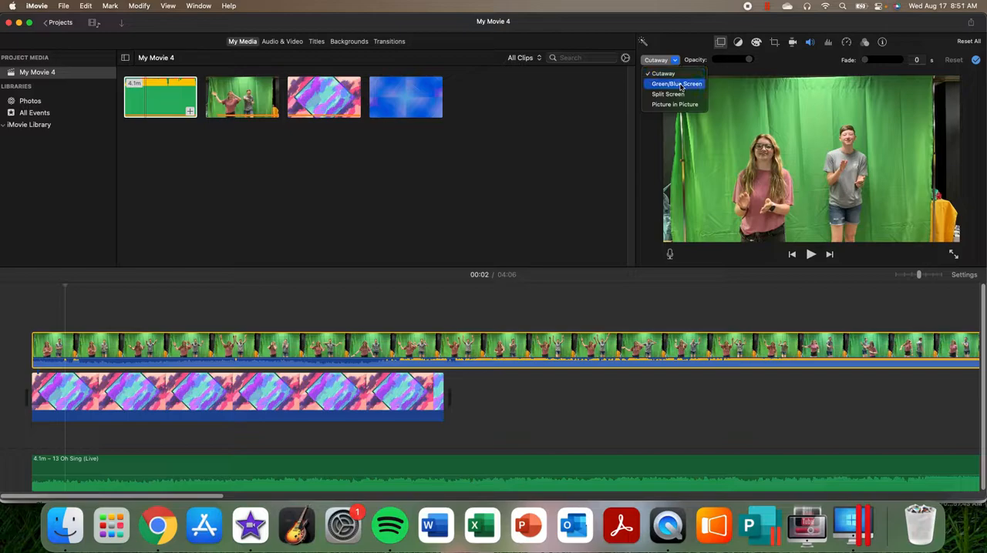
{"action": "left_click", "coordinate": [678, 84]}
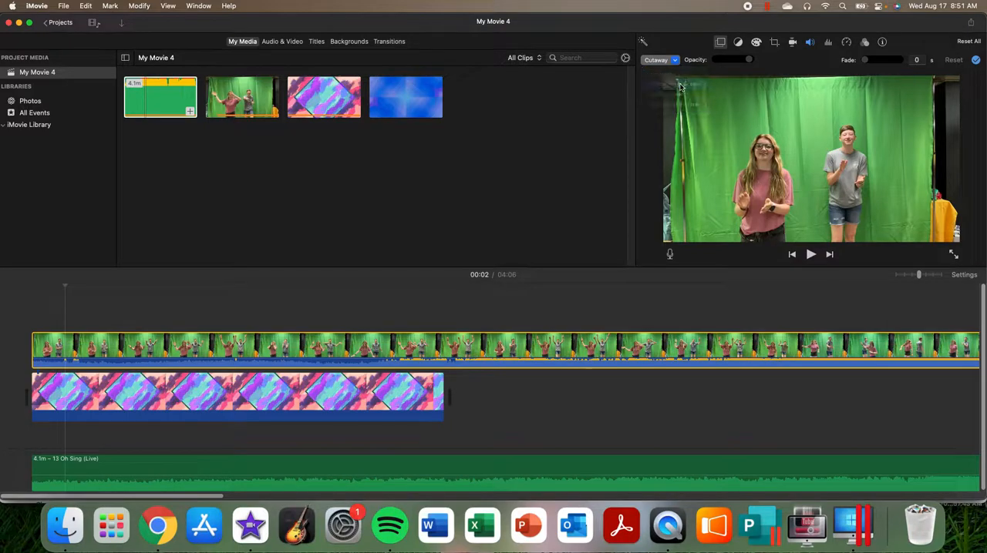
Step: Crop the green screen clip with Crop to Fill, framing the two performers and excluding the backdrop's edges
{"action": "left_click", "coordinate": [775, 43]}
{"action": "left_click", "coordinate": [747, 62]}
{"action": "left_click_drag", "start_coordinate": [958, 78], "coordinate": [928, 93]}
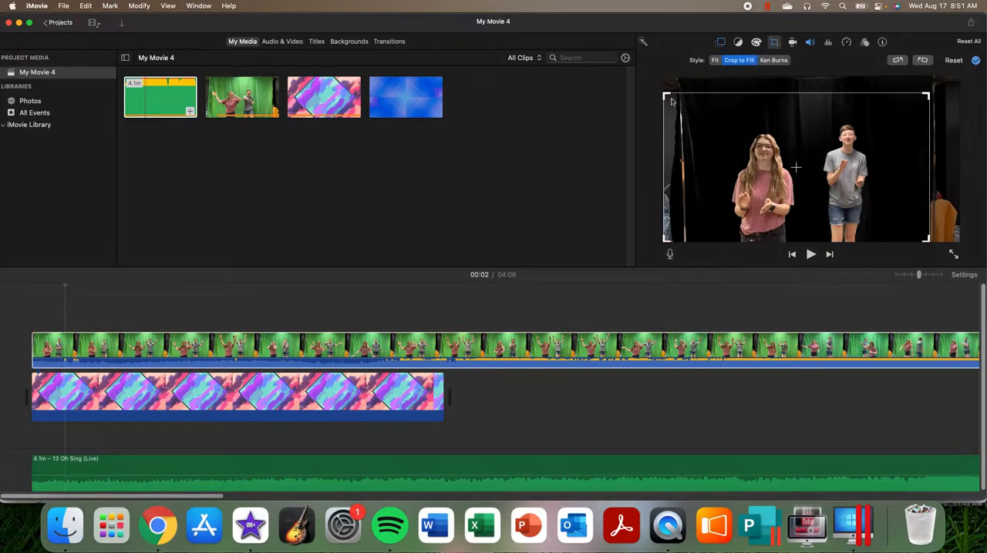
{"action": "left_click_drag", "start_coordinate": [675, 101], "coordinate": [694, 110]}
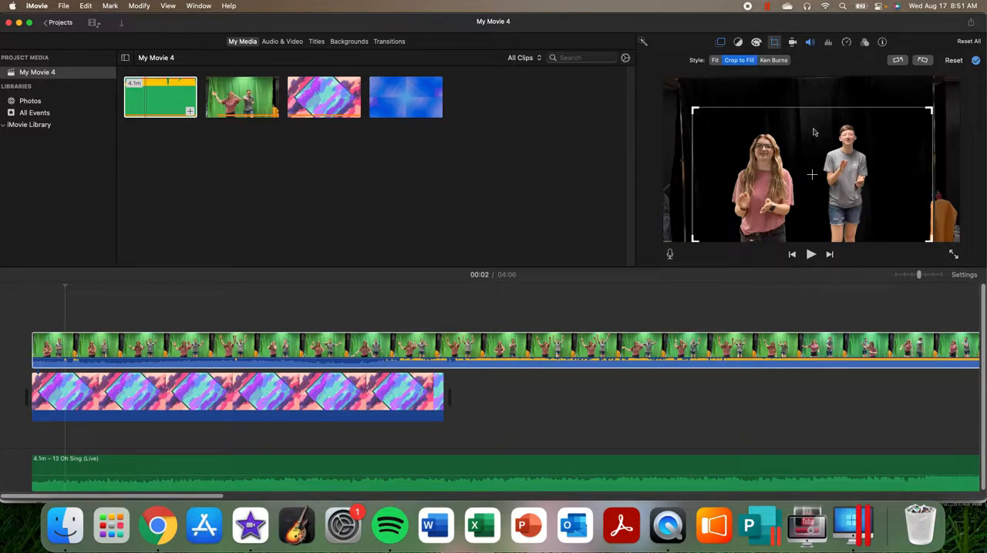
{"action": "left_click_drag", "start_coordinate": [814, 133], "coordinate": [806, 132]}
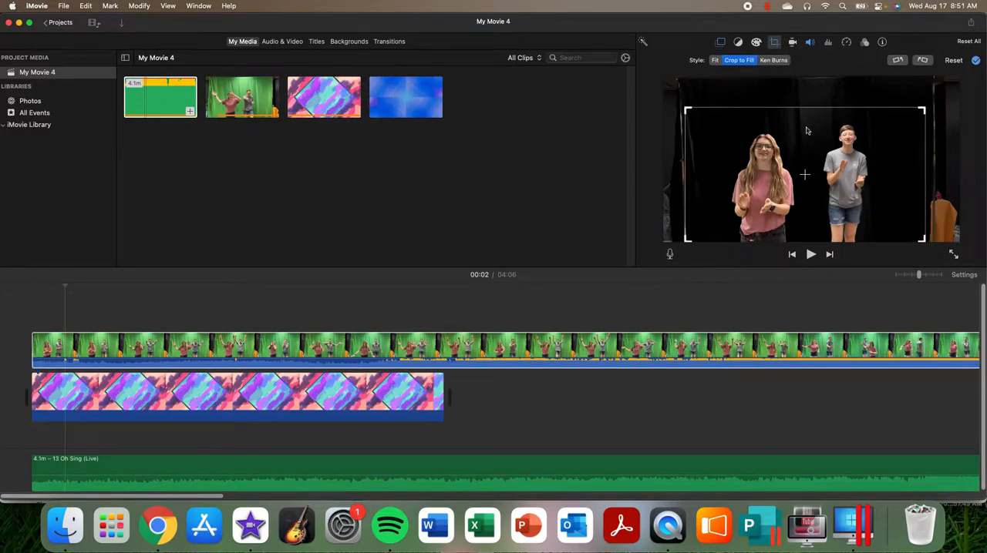
Step: Erase the leftover backdrop traces around the performers with the green screen clean-up eraser
{"action": "left_click", "coordinate": [720, 43]}
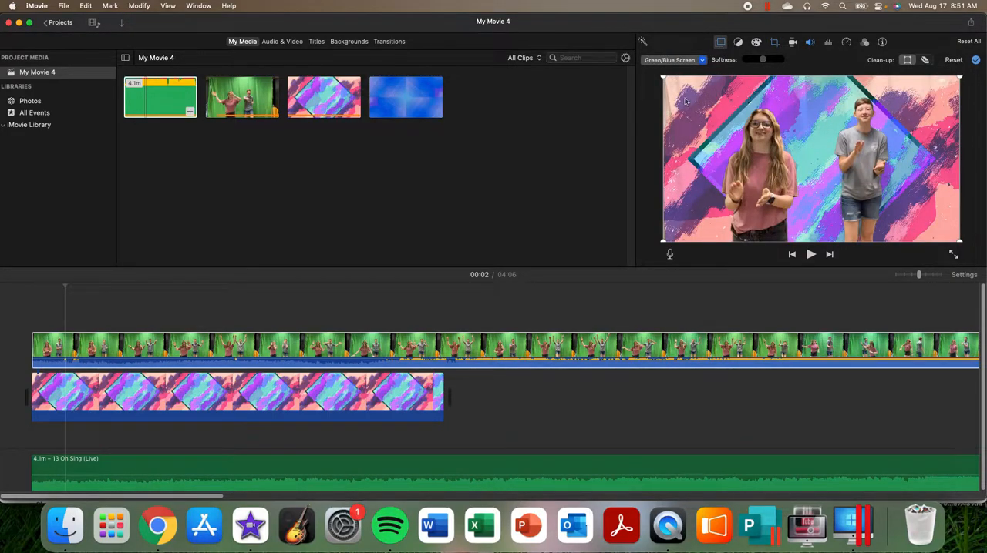
{"action": "left_click", "coordinate": [925, 61]}
{"action": "mouse_move", "coordinate": [934, 138]}
{"action": "left_mouse_down"}
{"action": "mouse_move", "coordinate": [920, 103]}
{"action": "mouse_move", "coordinate": [876, 85]}
{"action": "left_mouse_up"}
{"action": "mouse_move", "coordinate": [800, 86]}
{"action": "left_mouse_down"}
{"action": "mouse_move", "coordinate": [740, 83]}
{"action": "mouse_move", "coordinate": [677, 108]}
{"action": "mouse_move", "coordinate": [672, 154]}
{"action": "mouse_move", "coordinate": [677, 123]}
{"action": "mouse_move", "coordinate": [775, 86]}
{"action": "left_mouse_up"}
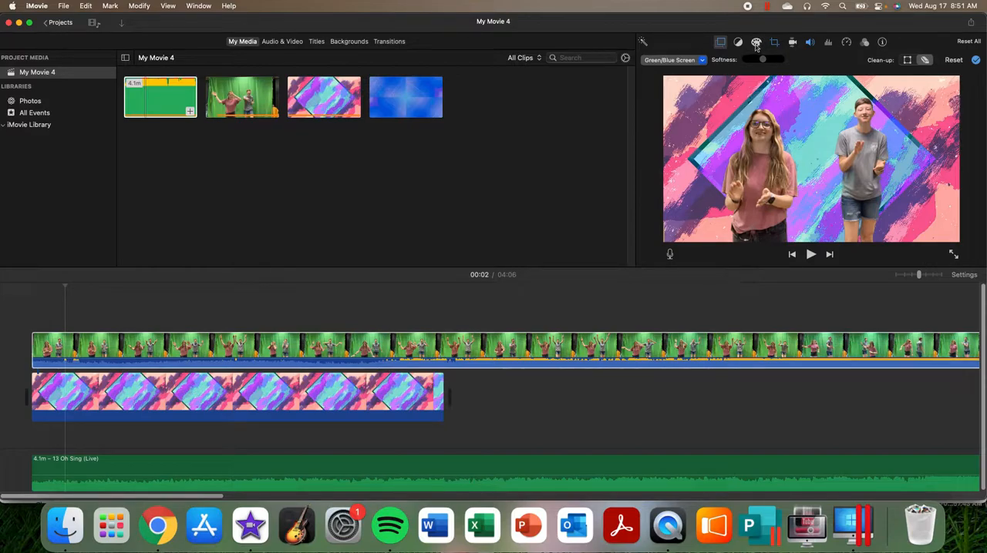
Step: Colour-correct the green screen clip by removing its saturation for a black-and-white look and raising its highlights
{"action": "left_click", "coordinate": [756, 43]}
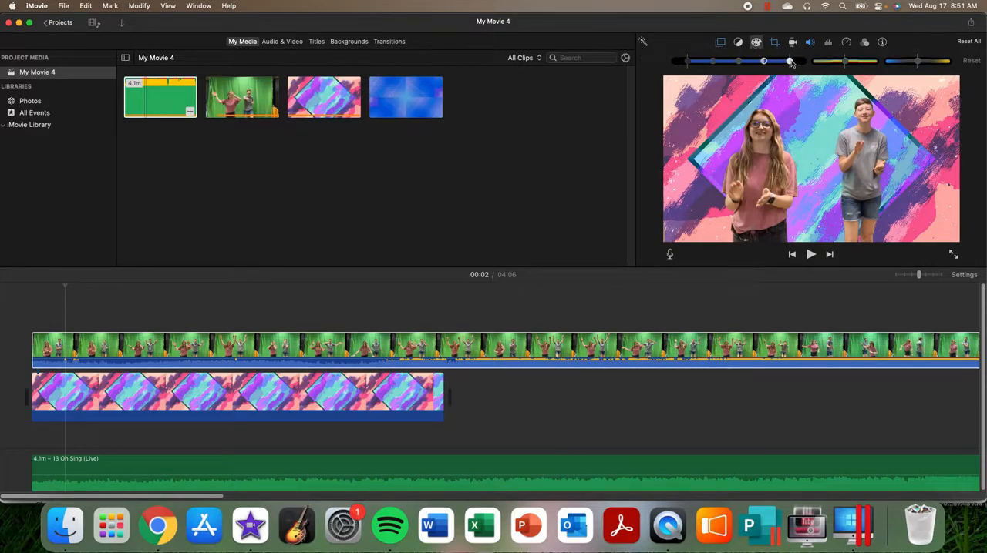
{"action": "left_click_drag", "start_coordinate": [846, 65], "coordinate": [781, 66]}
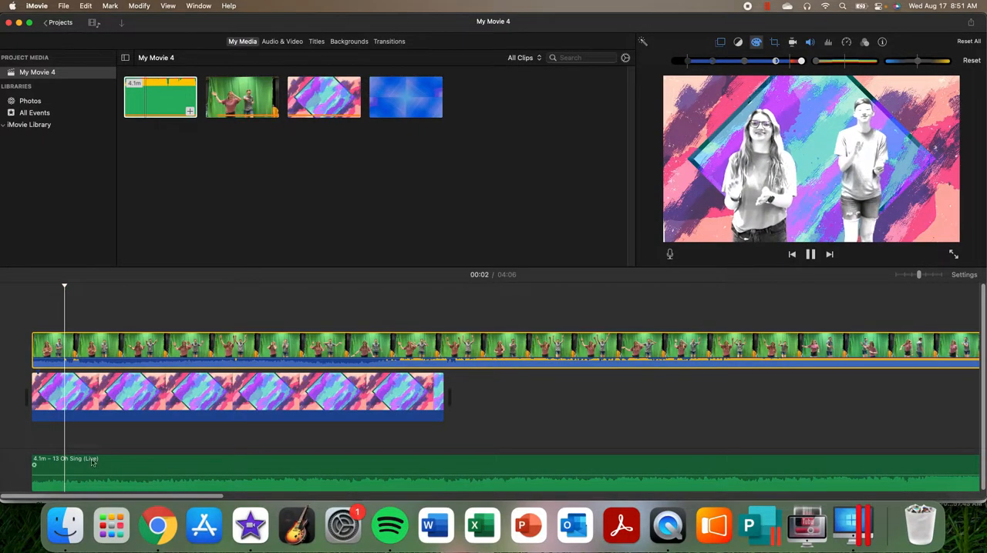
Step: Play the movie and shift the green screen clip later on the timeline to bring the performers' motions closer to the song
{"action": "left_click", "coordinate": [201, 320]}
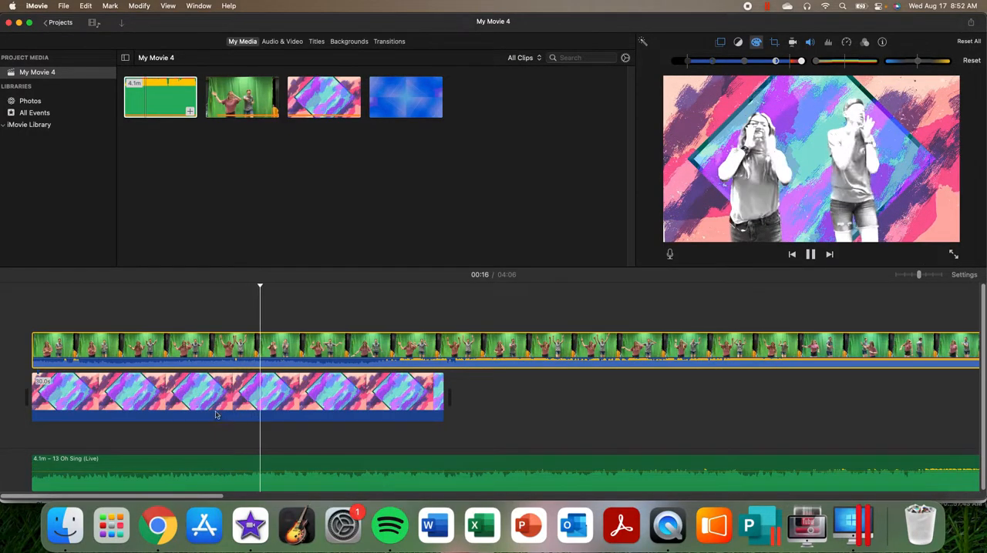
{"action": "key", "text": "space"}
{"action": "left_click_drag", "start_coordinate": [168, 349], "coordinate": [198, 349]}
{"action": "left_click", "coordinate": [217, 313]}
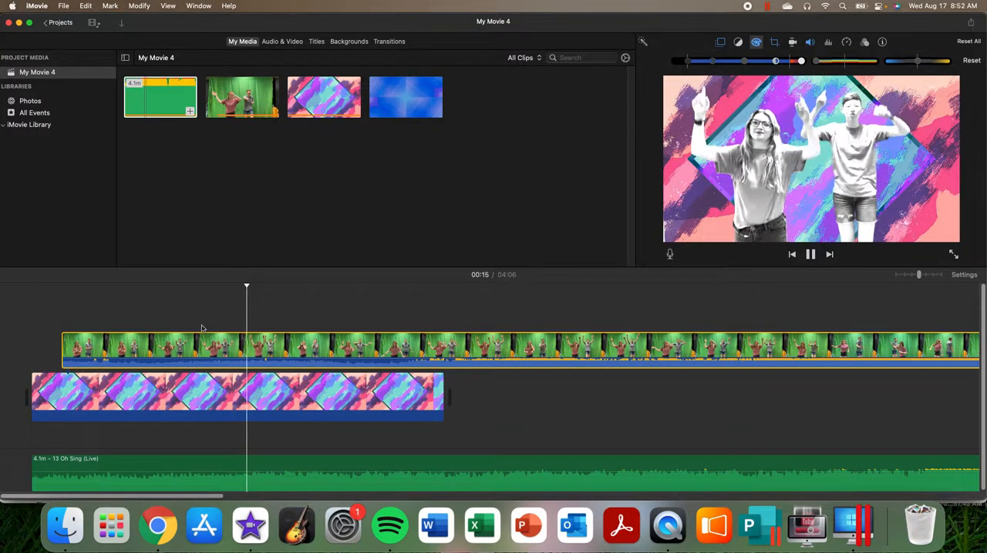
{"action": "key", "text": "space"}
{"action": "left_click_drag", "start_coordinate": [198, 344], "coordinate": [225, 331]}
{"action": "key", "text": "space"}
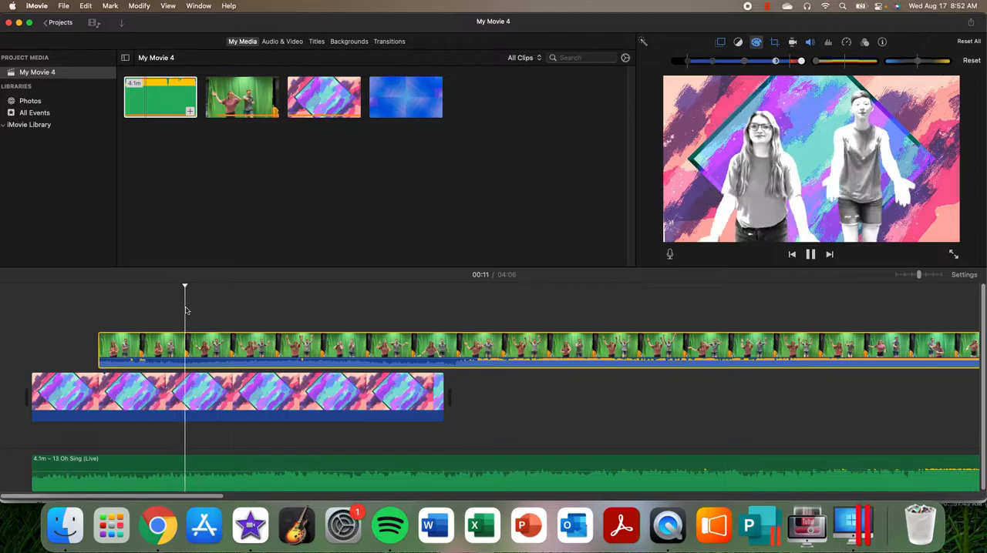
Step: Move the green screen clip further along to start about 10 seconds in, matching its motions to the song, and mute its own audio
{"action": "key", "text": "space"}
{"action": "left_click_drag", "start_coordinate": [189, 345], "coordinate": [215, 345]}
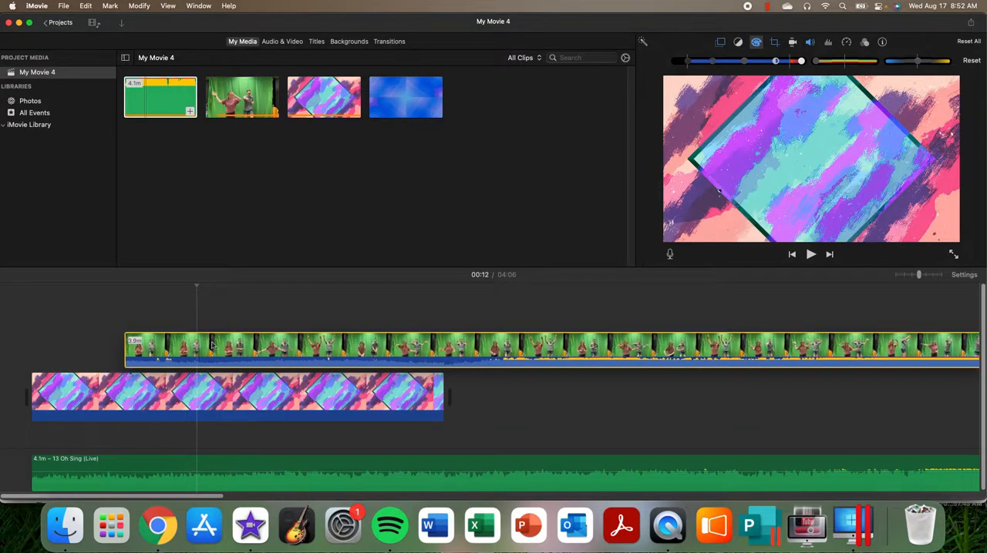
{"action": "key", "text": "space"}
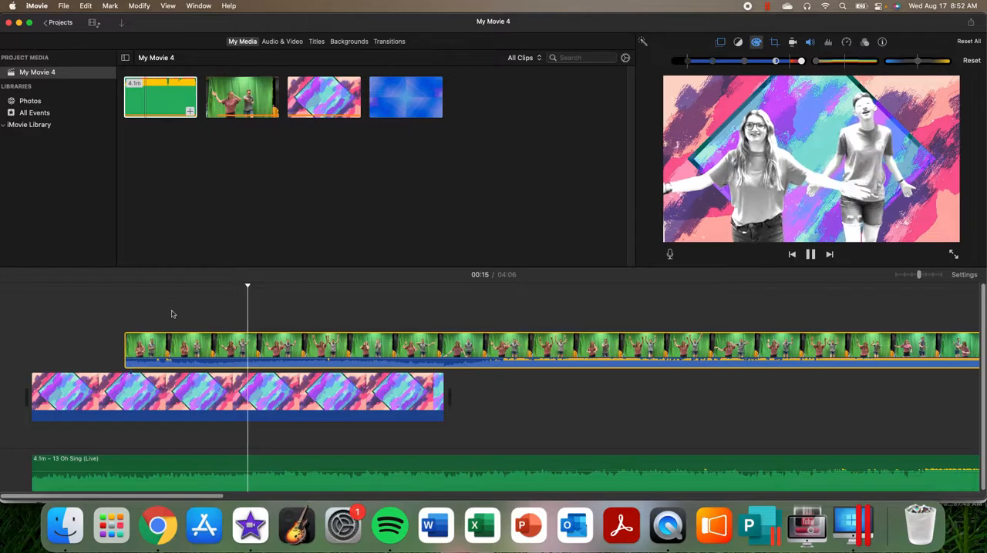
{"action": "left_click_drag", "start_coordinate": [187, 345], "coordinate": [231, 344]}
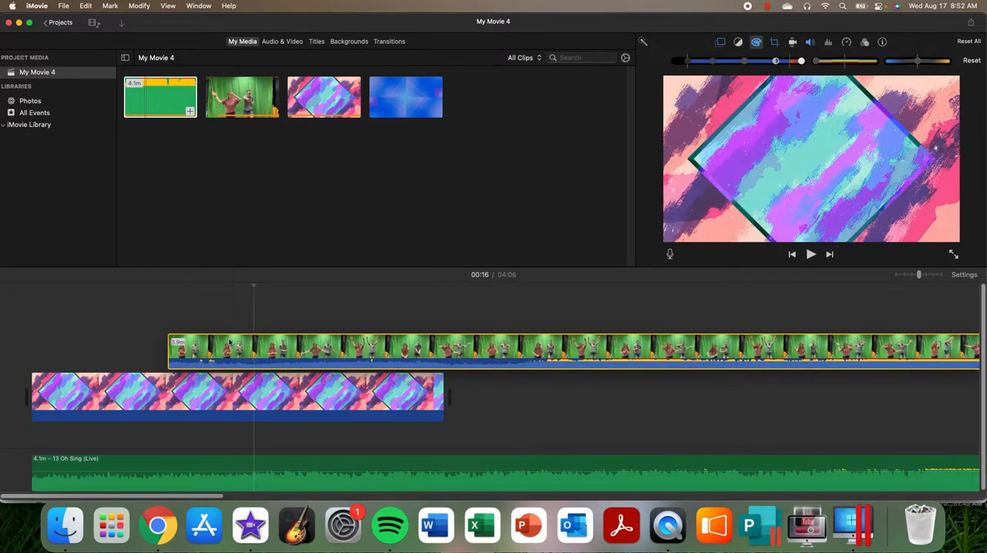
{"action": "key", "text": "space"}
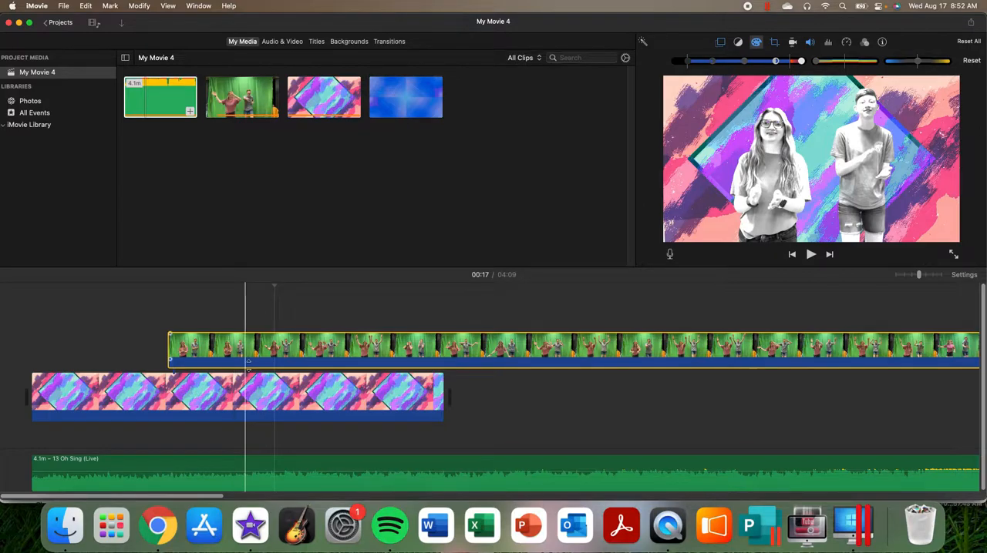
{"action": "left_click", "coordinate": [208, 305]}
{"action": "key", "text": "space"}
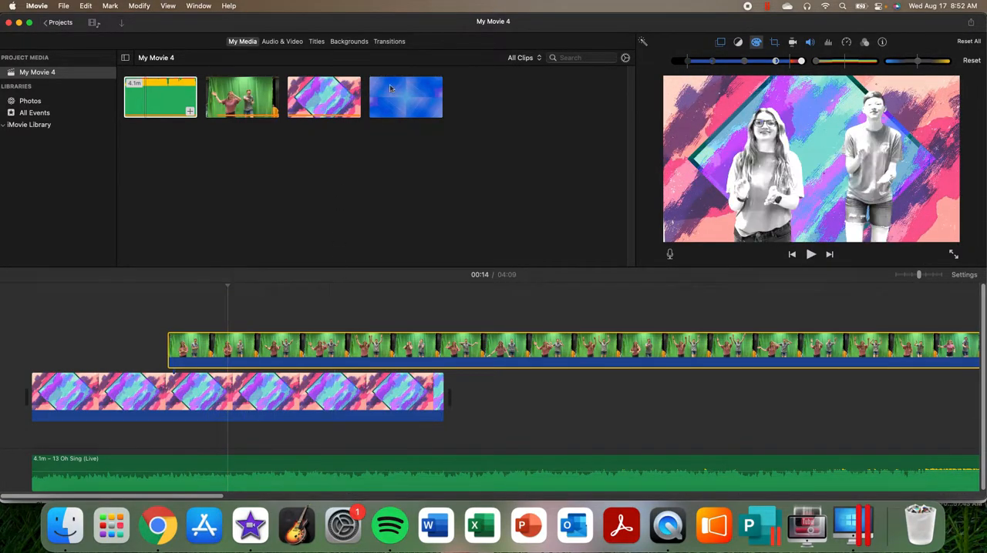
Step: Copy the pink and purple background clip and paste the duplicate directly after it on the timeline
{"action": "left_click", "coordinate": [389, 408]}
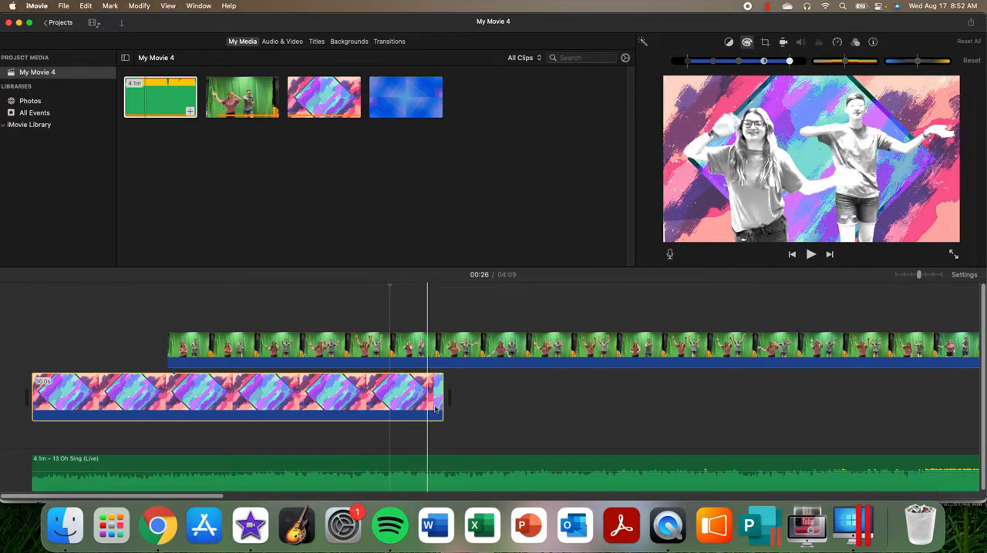
{"action": "left_click", "coordinate": [415, 391]}
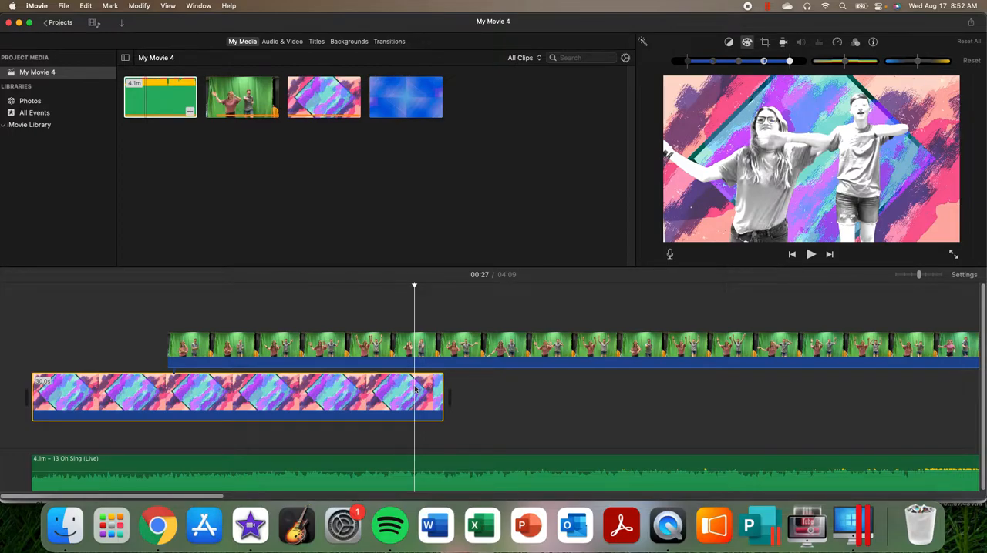
{"action": "right_click", "coordinate": [415, 391]}
{"action": "left_click", "coordinate": [432, 349]}
{"action": "left_click", "coordinate": [456, 389]}
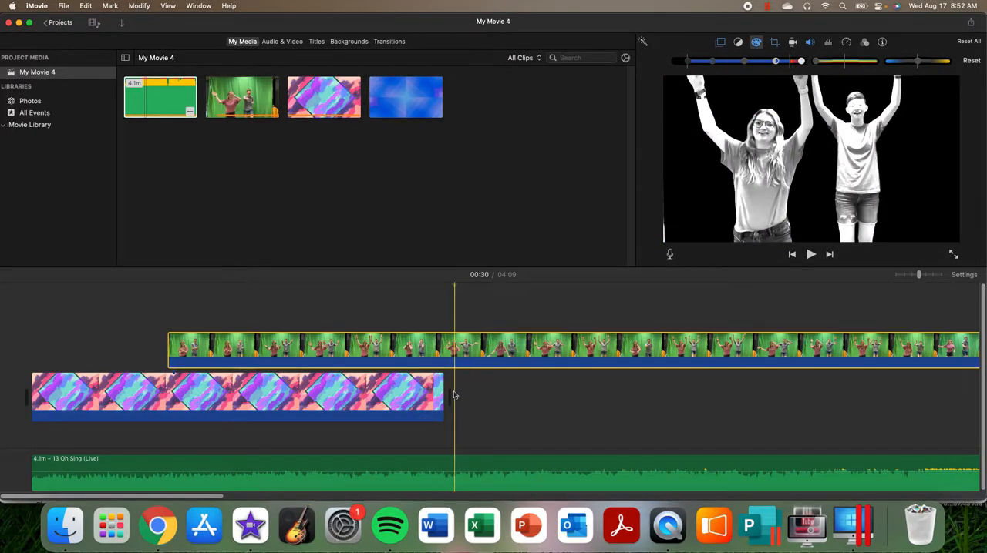
{"action": "right_click", "coordinate": [446, 393]}
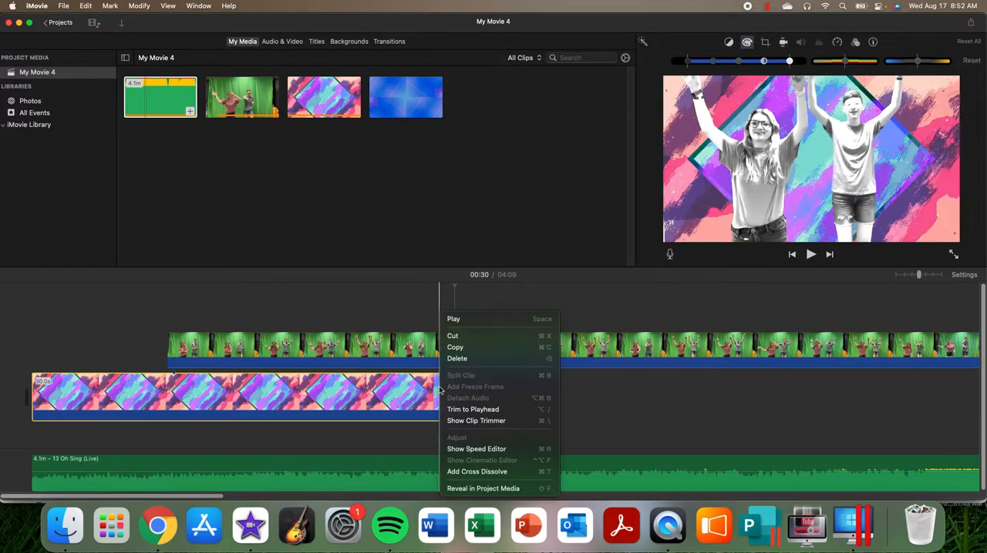
{"action": "left_click", "coordinate": [458, 348]}
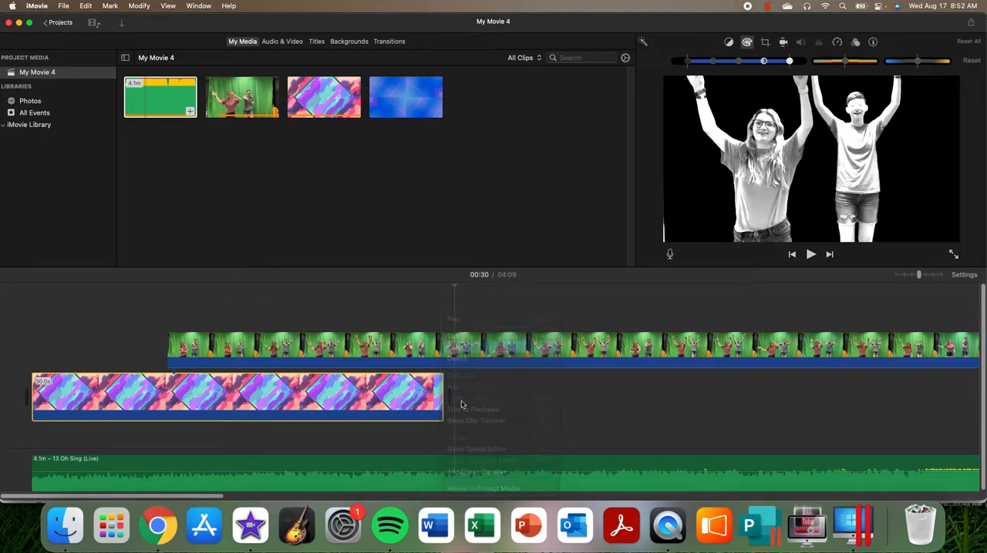
{"action": "left_click", "coordinate": [456, 388]}
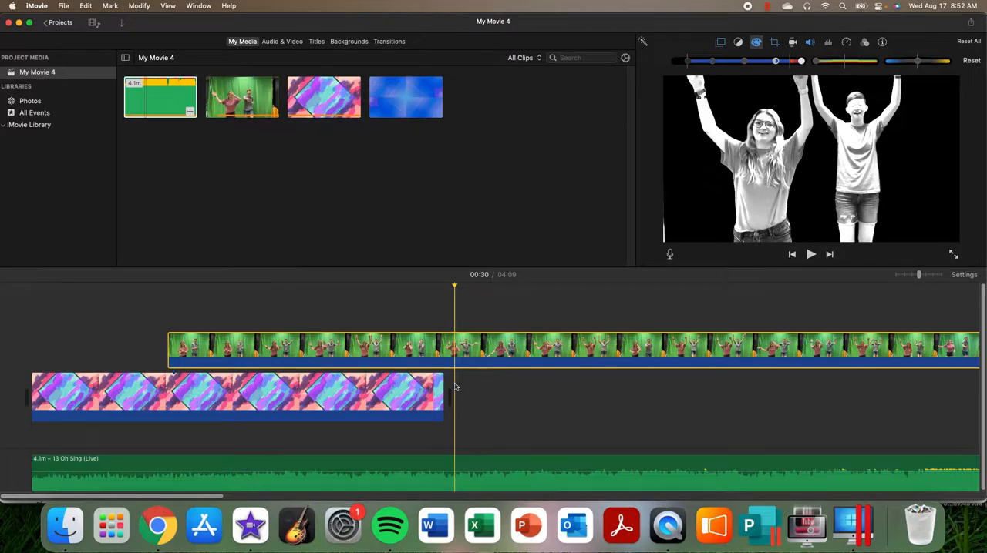
{"action": "key", "text": "super+v"}
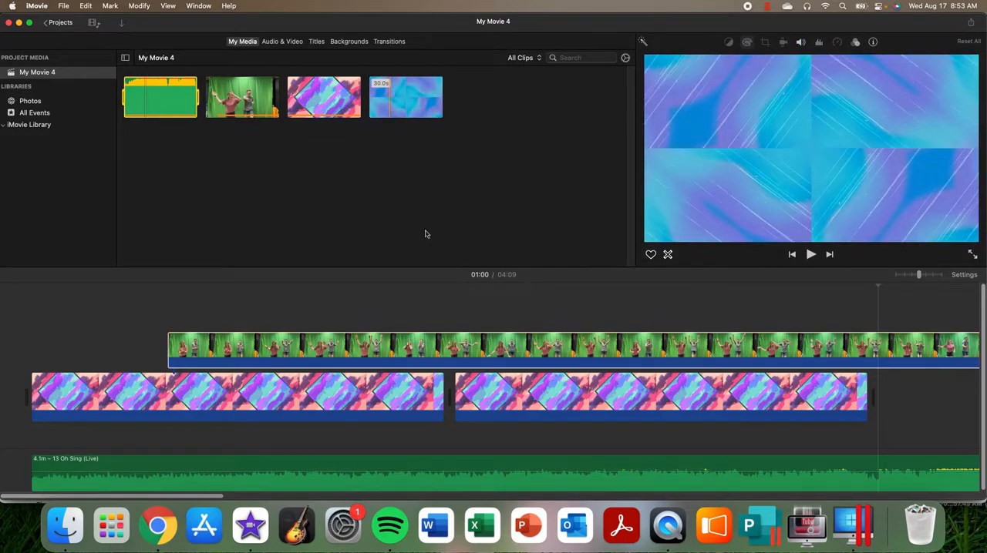
Step: Insert the blue background clip partway through the second pink and purple background clip and play back the change
{"action": "left_click_drag", "start_coordinate": [391, 95], "coordinate": [566, 397]}
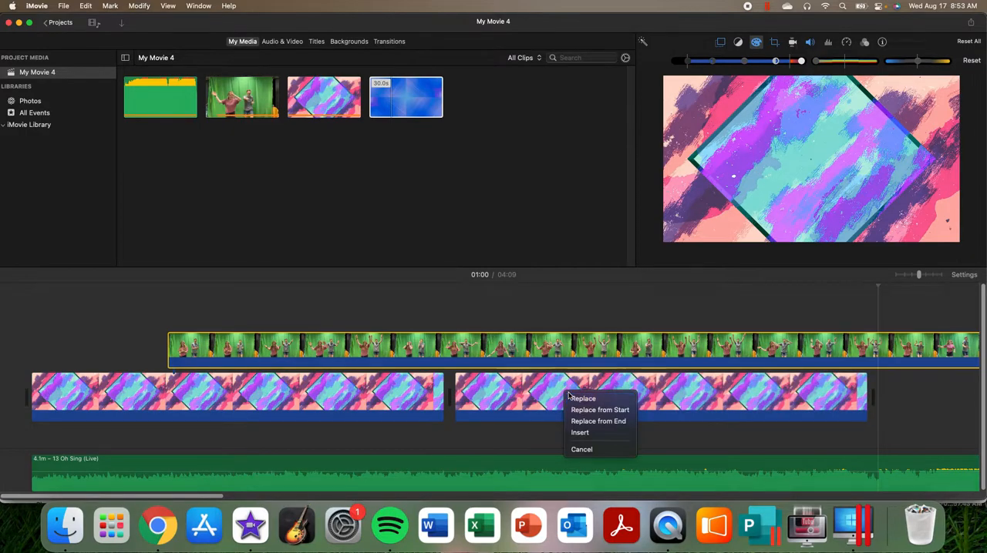
{"action": "left_click", "coordinate": [580, 435]}
{"action": "left_click", "coordinate": [543, 301]}
{"action": "key", "text": "space"}
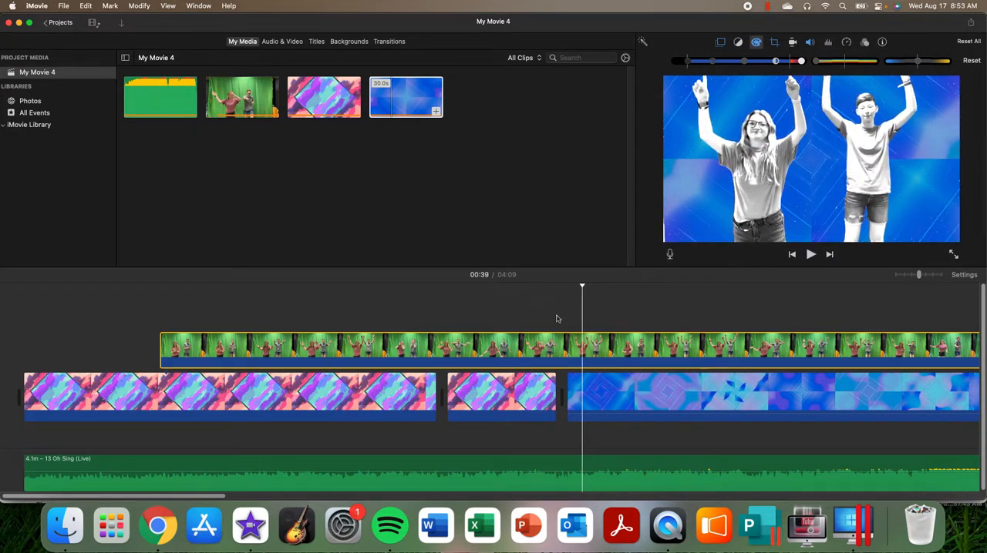
Step: Add a Pop-up Lower Third title above the green screen clip at about 17 seconds
{"action": "left_click", "coordinate": [388, 43]}
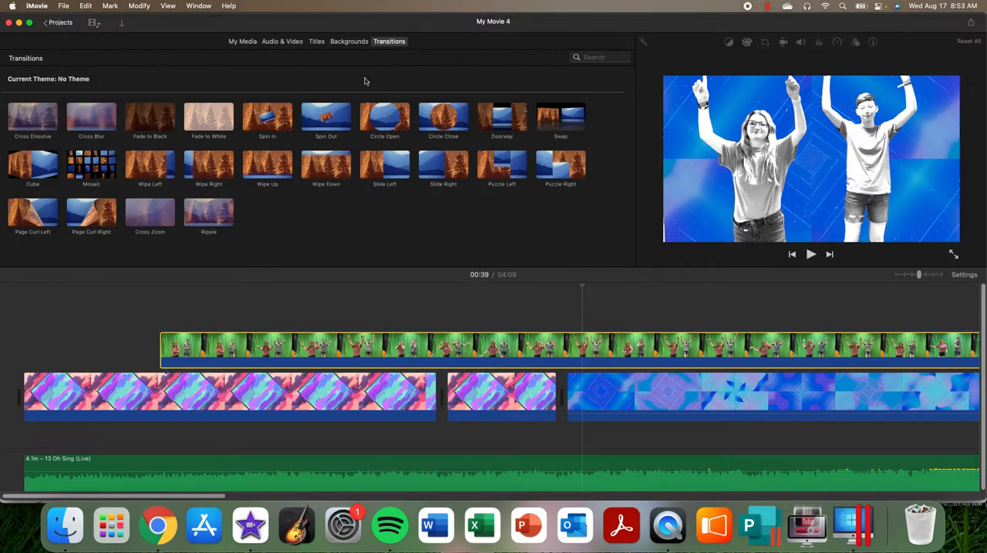
{"action": "left_click", "coordinate": [316, 42]}
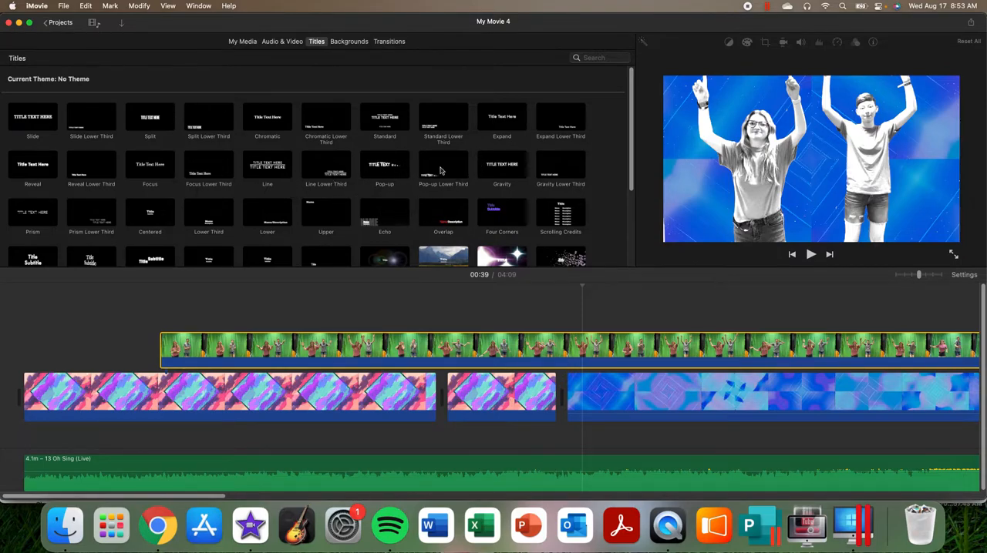
{"action": "left_click_drag", "start_coordinate": [438, 164], "coordinate": [266, 316]}
{"action": "left_click", "coordinate": [277, 325]}
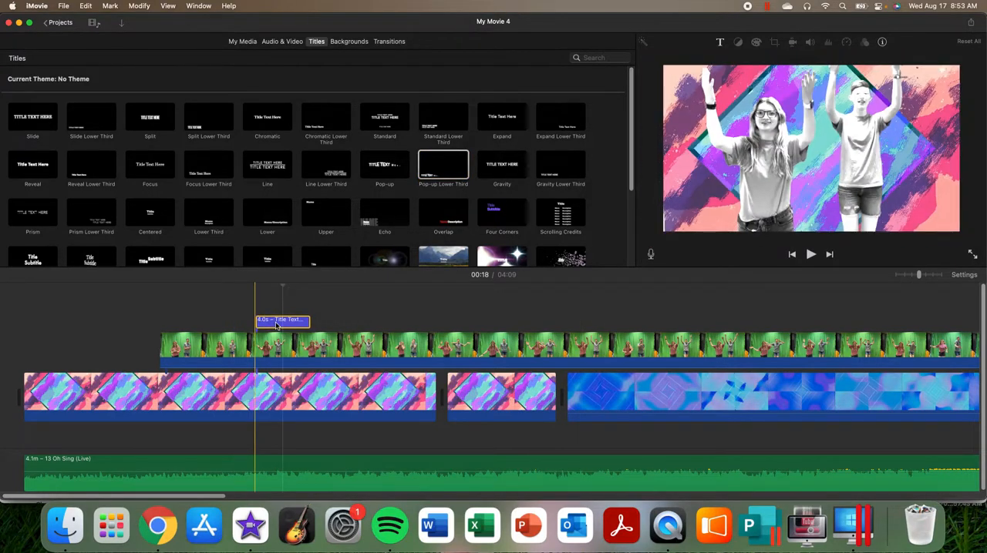
Step: Replace the title's placeholder text with "We come alive", centre it and give the letters an outline
{"action": "left_click", "coordinate": [276, 324]}
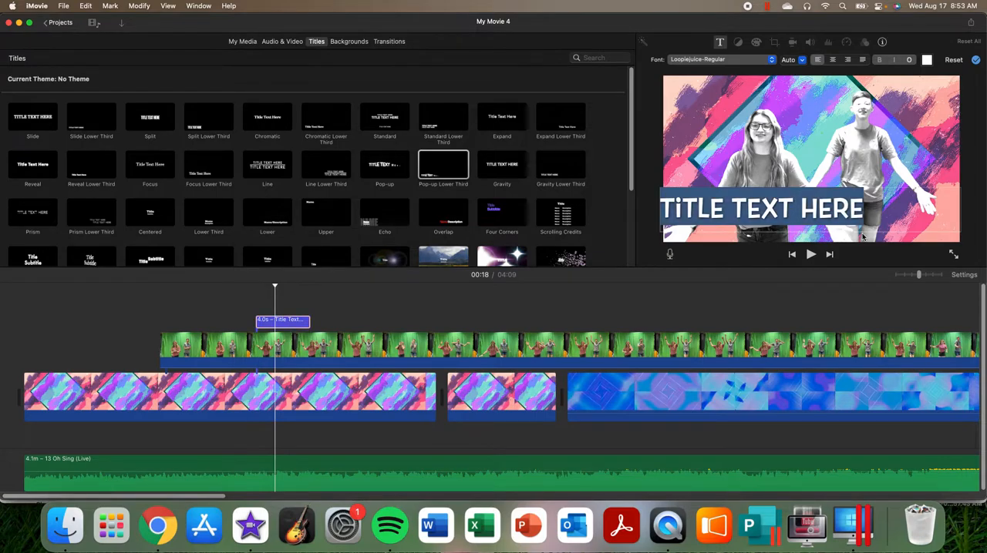
{"action": "type", "text": "WE COME ALiVE"}
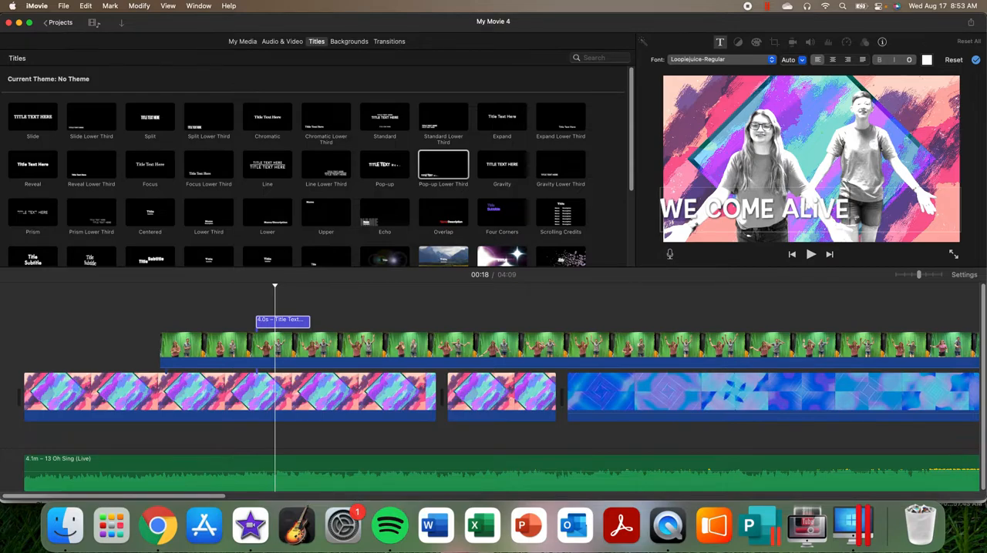
{"action": "left_click", "coordinate": [834, 61]}
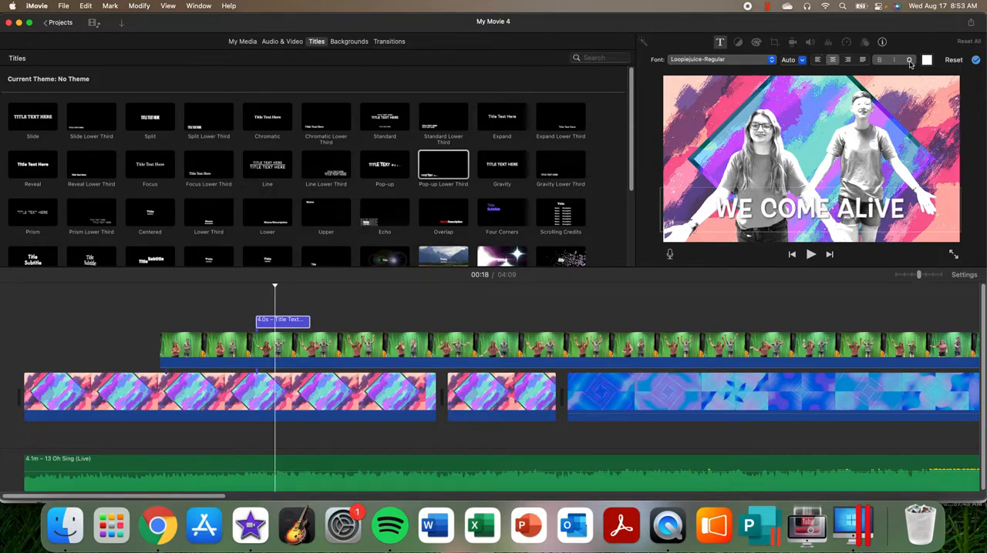
{"action": "left_click", "coordinate": [909, 60]}
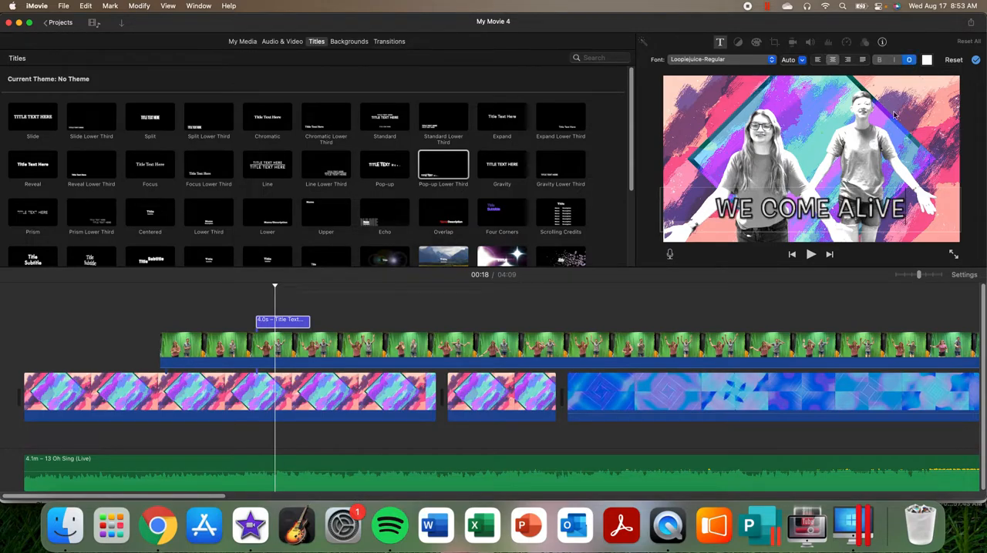
Step: Move the "We come alive" title about one second earlier and play it back to check its timing with the song
{"action": "left_click", "coordinate": [248, 305]}
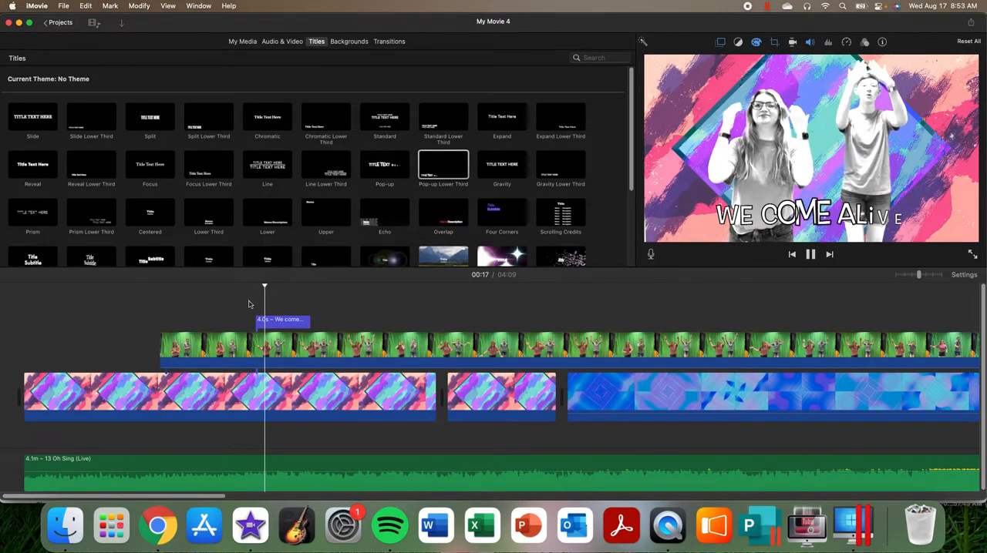
{"action": "left_click_drag", "start_coordinate": [265, 320], "coordinate": [249, 328]}
{"action": "left_click", "coordinate": [231, 306]}
{"action": "key", "text": "space"}
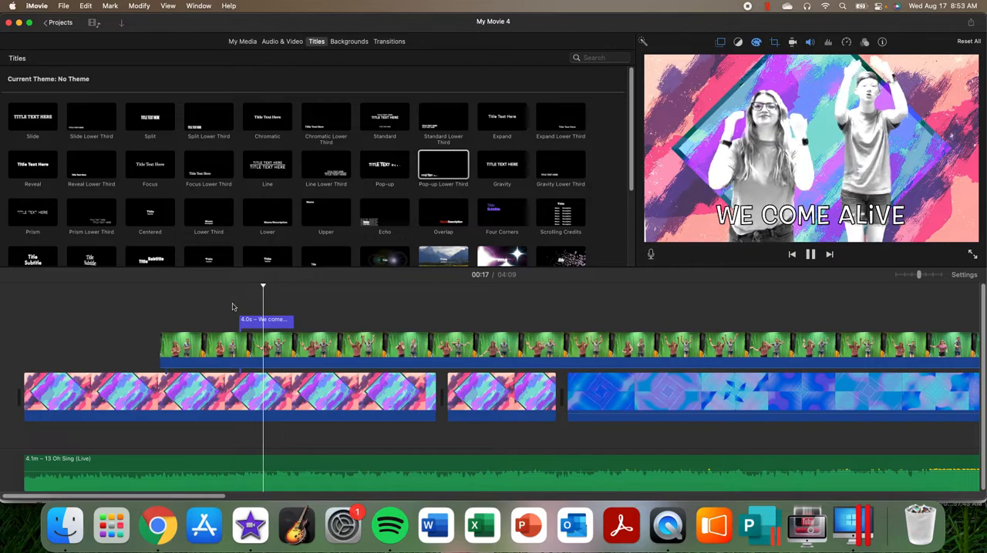
{"action": "key", "text": "space"}
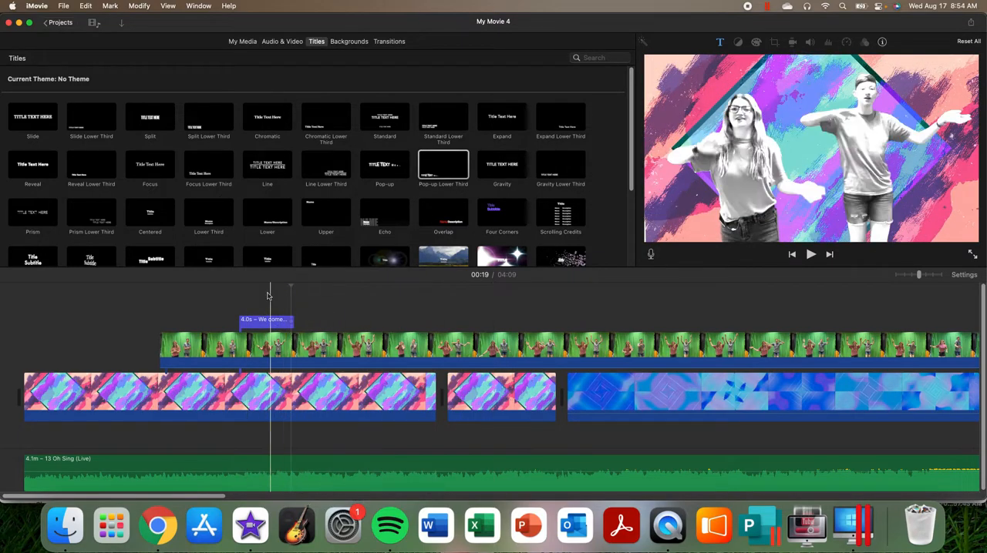
{"action": "left_click", "coordinate": [289, 321]}
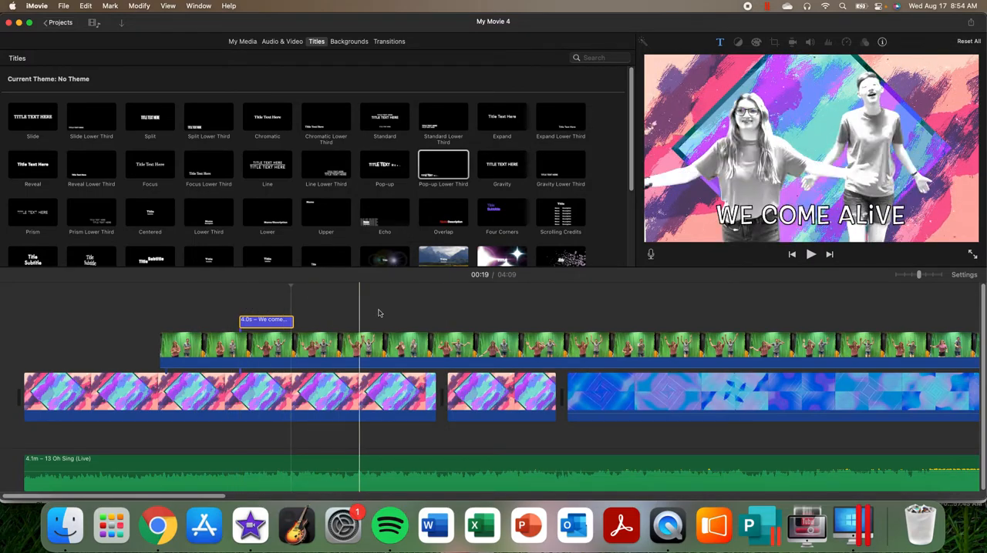
{"action": "left_click", "coordinate": [970, 25]}
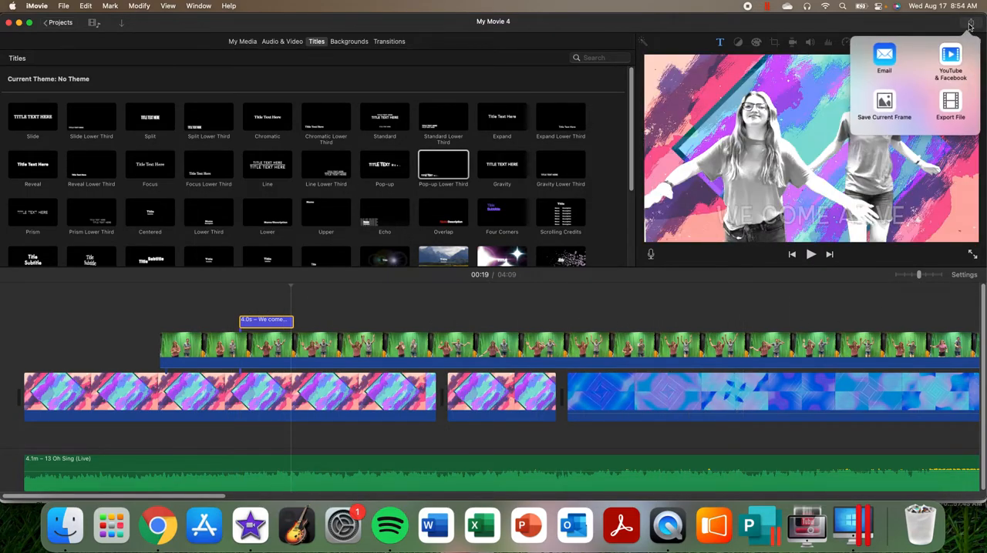
{"action": "left_click", "coordinate": [952, 106]}
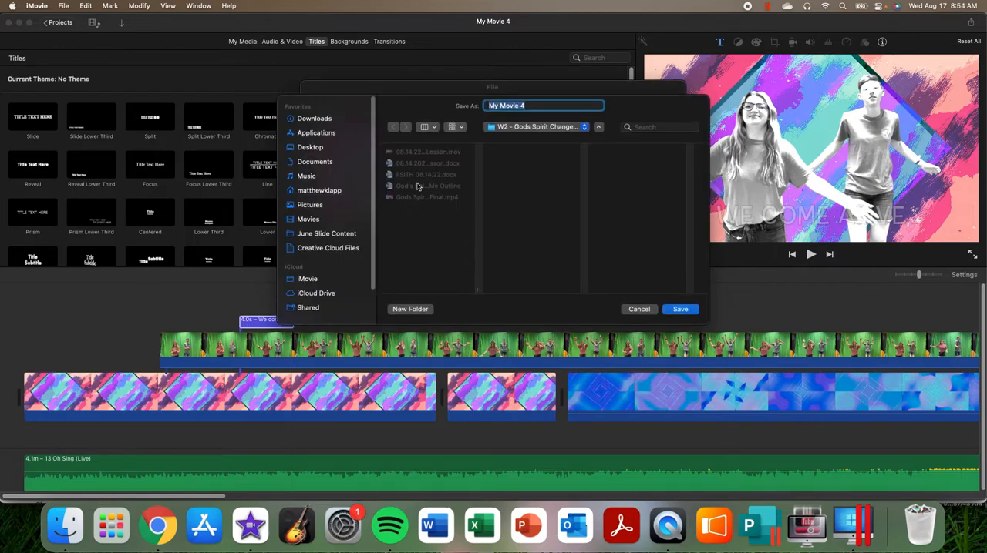
{"action": "left_click", "coordinate": [639, 309]}
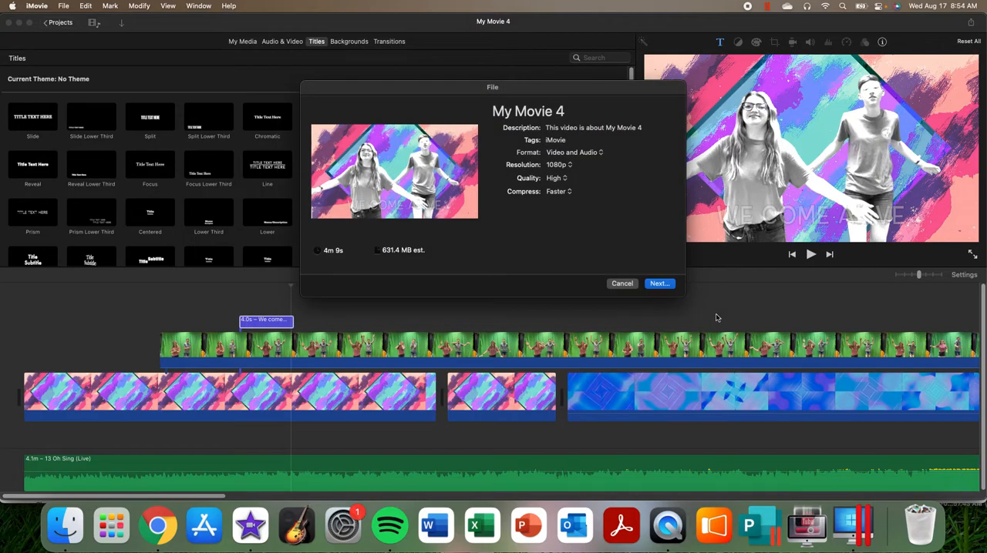
{"action": "left_click", "coordinate": [622, 284]}
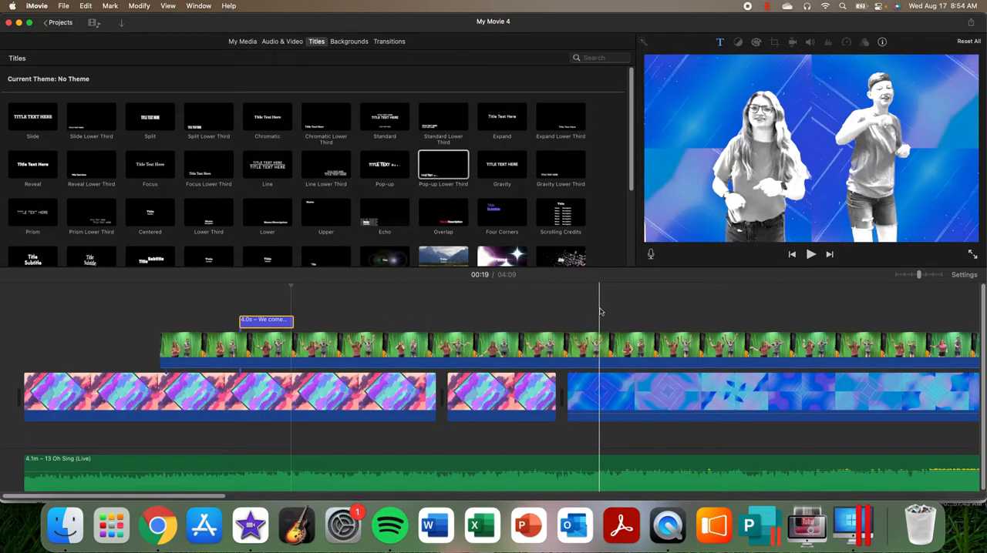